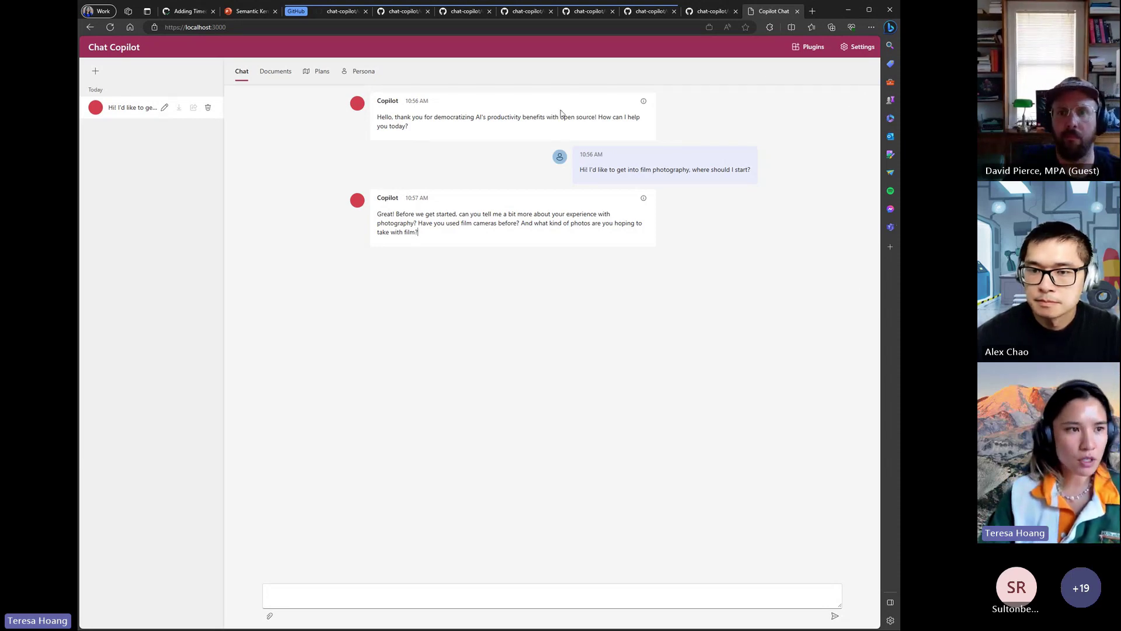
- Turn on Reinforcement Learning from Human Feedback in the Experimental settings
left_click(854, 53)
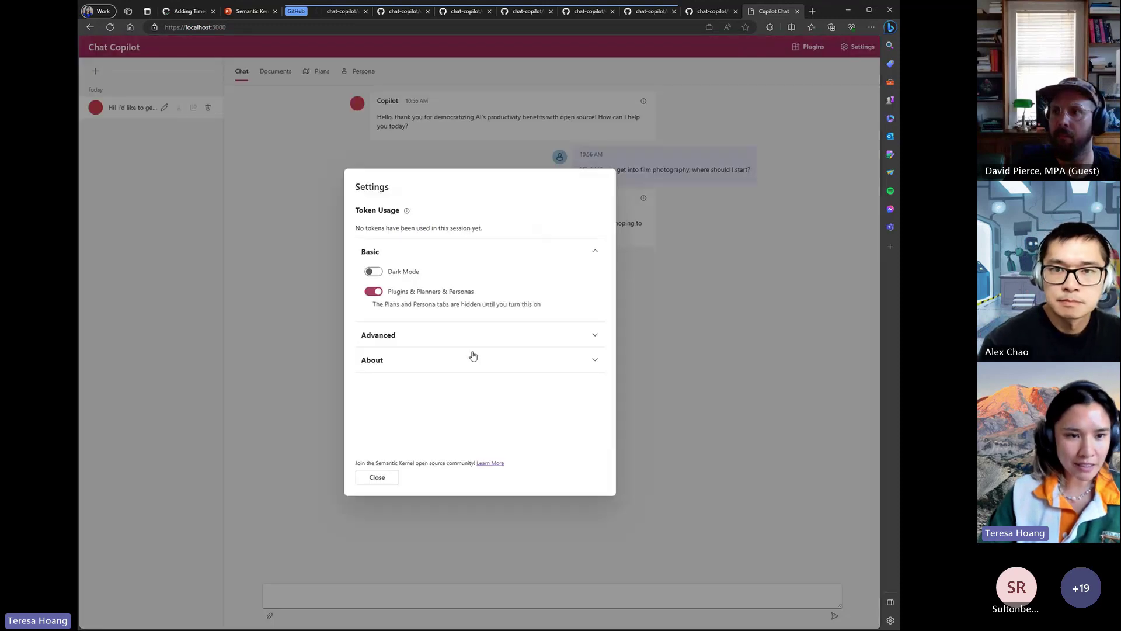
left_click(590, 364)
left_click(592, 336)
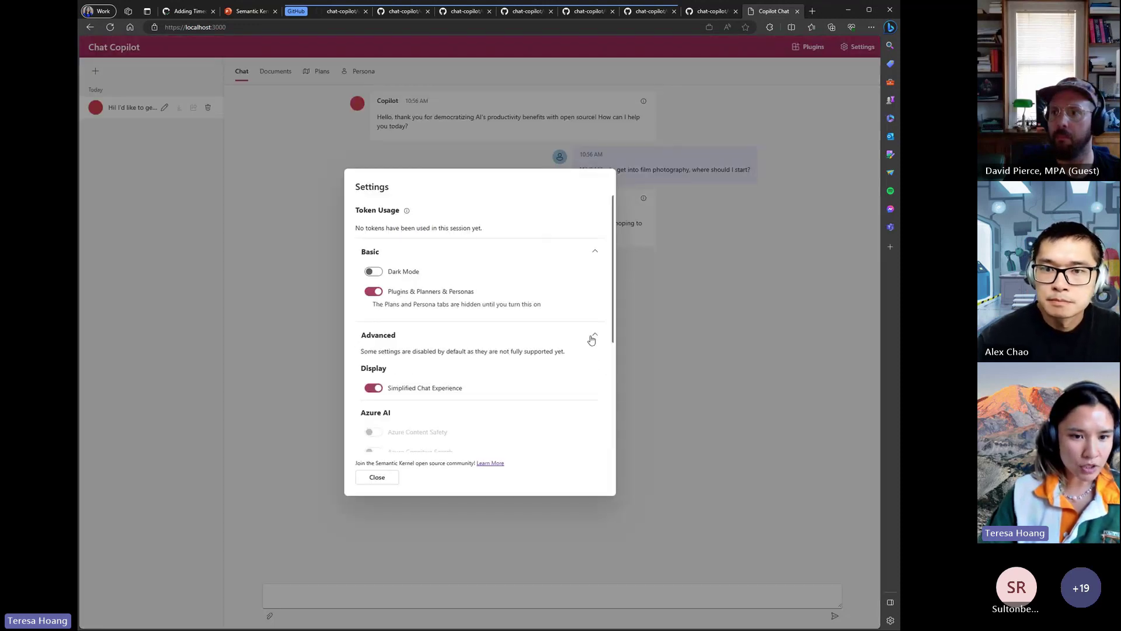
scroll(517, 351, "down", 2)
scroll(561, 355, "up", 2)
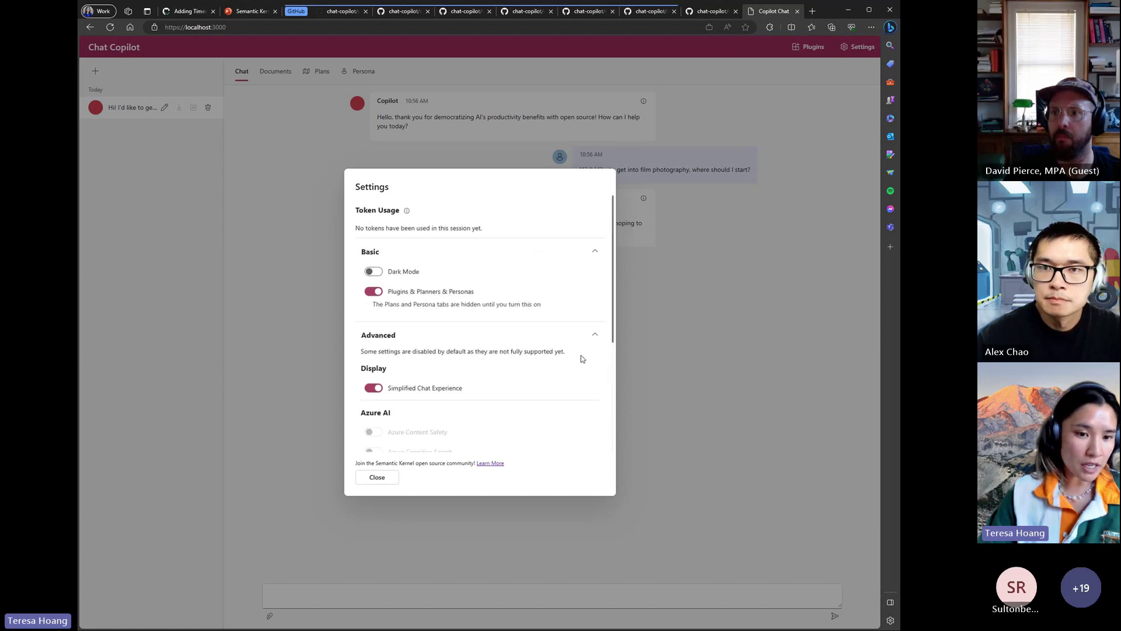
scroll(572, 358, "down", 3)
scroll(565, 356, "up", 3)
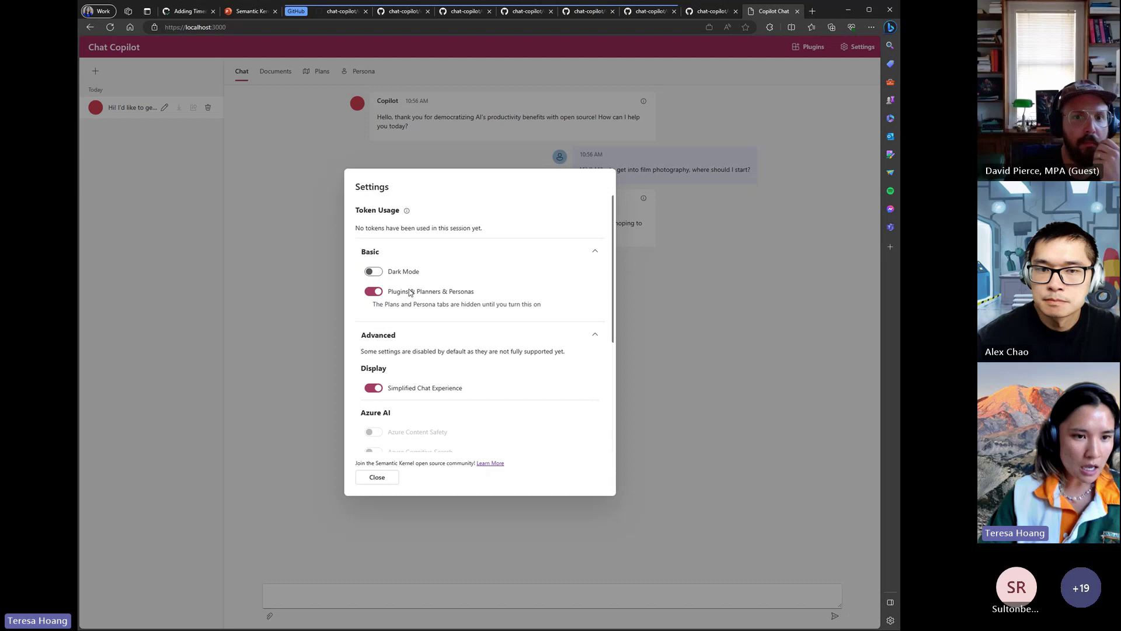
scroll(395, 351, "down", 2)
scroll(426, 382, "down", 1)
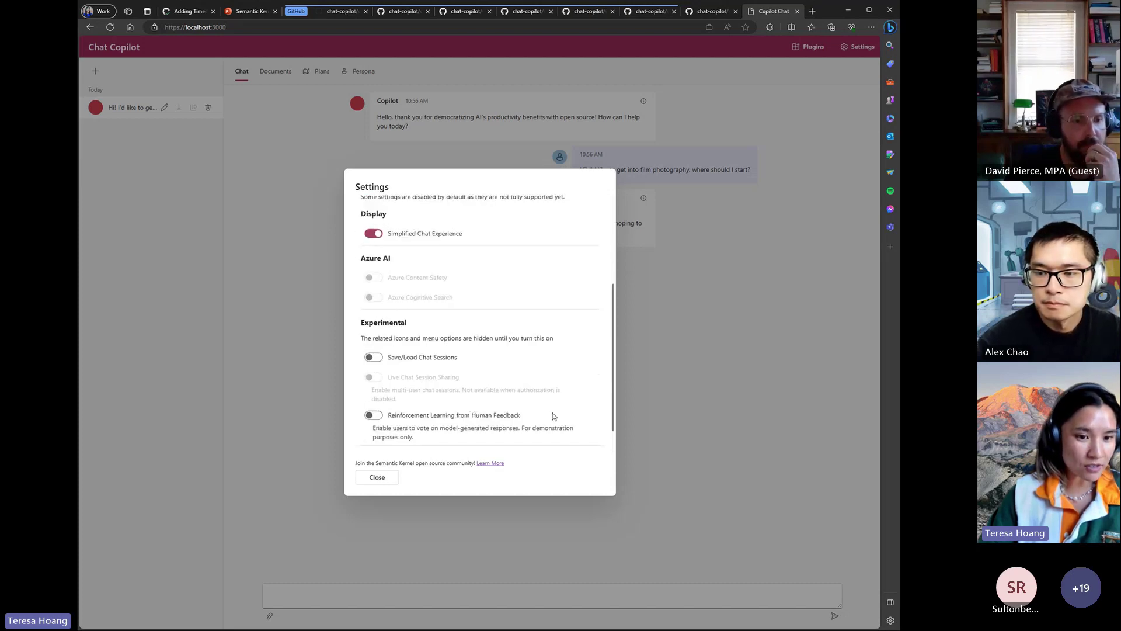
scroll(529, 417, "up", 2)
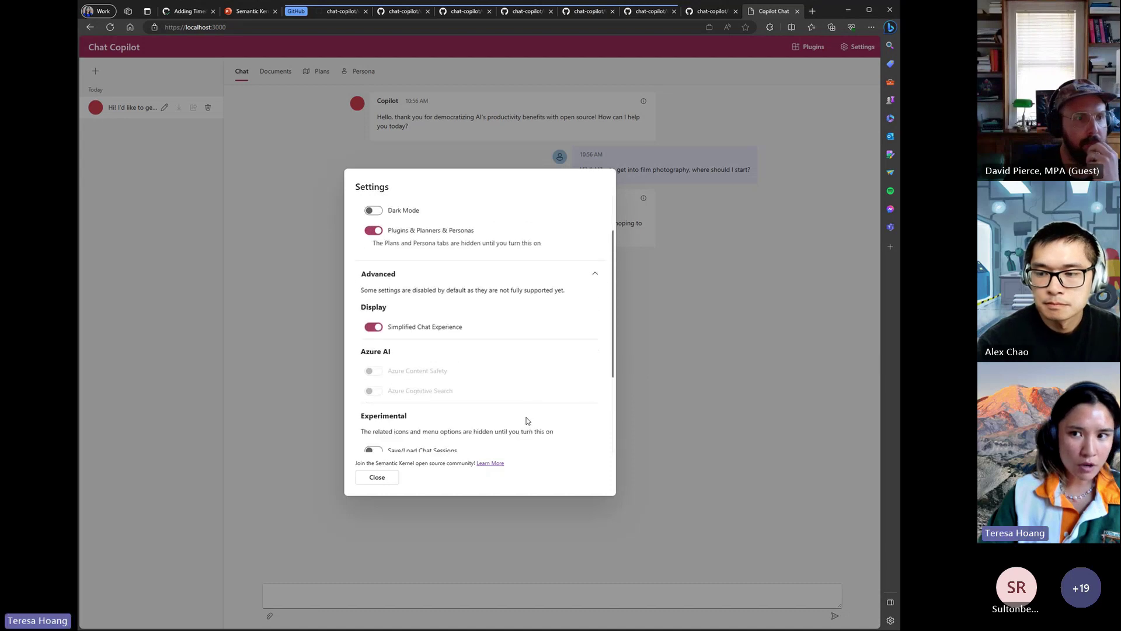
scroll(528, 417, "down", 3)
left_click(373, 378)
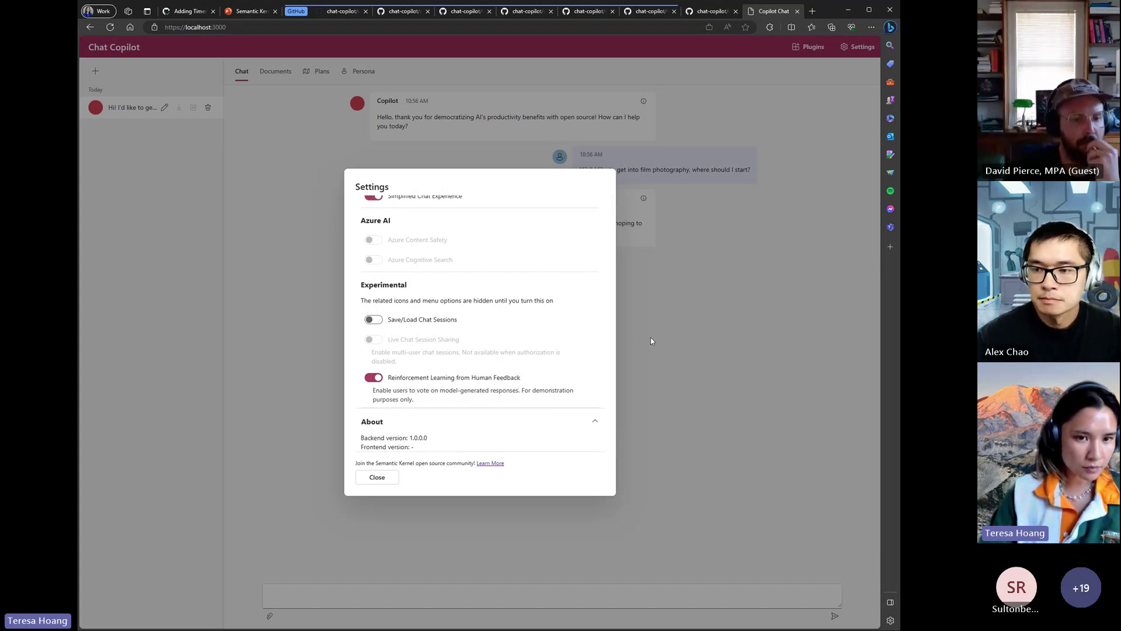
- Send 'I hav eused it' to Copilot and rate its clarifying reply thumbs-down
left_click(377, 478)
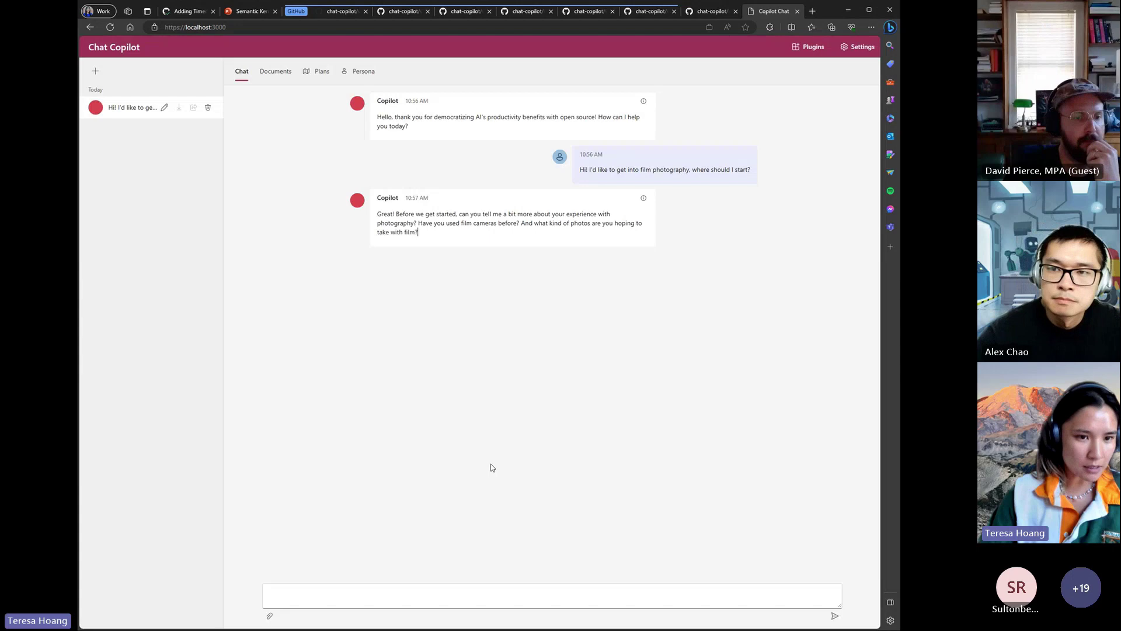
left_click(500, 595)
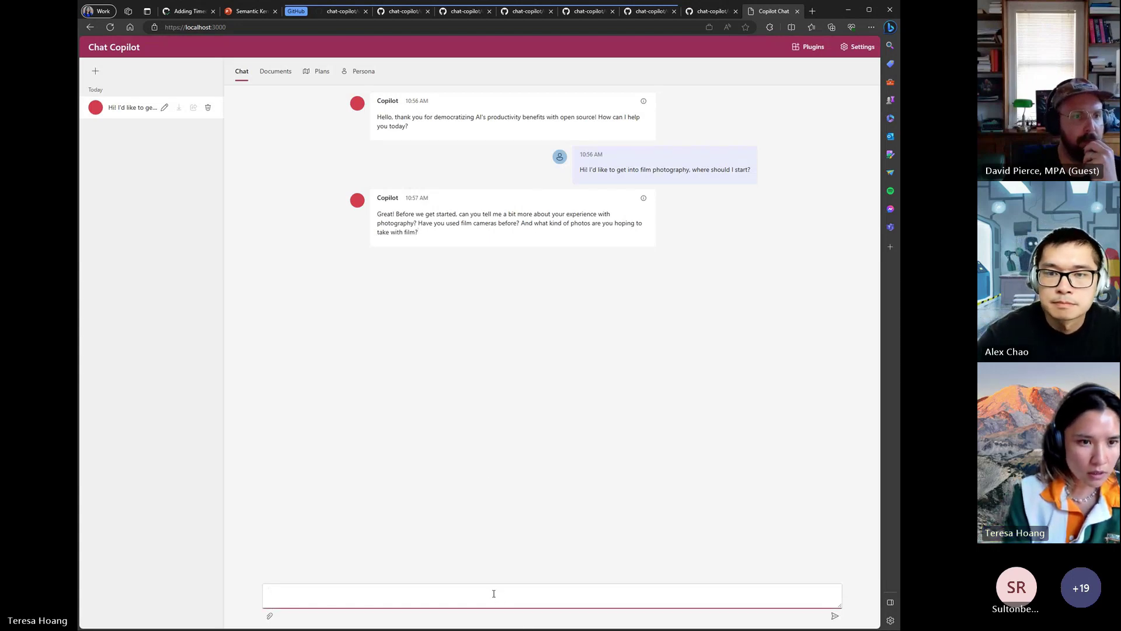
type("I hav eused it")
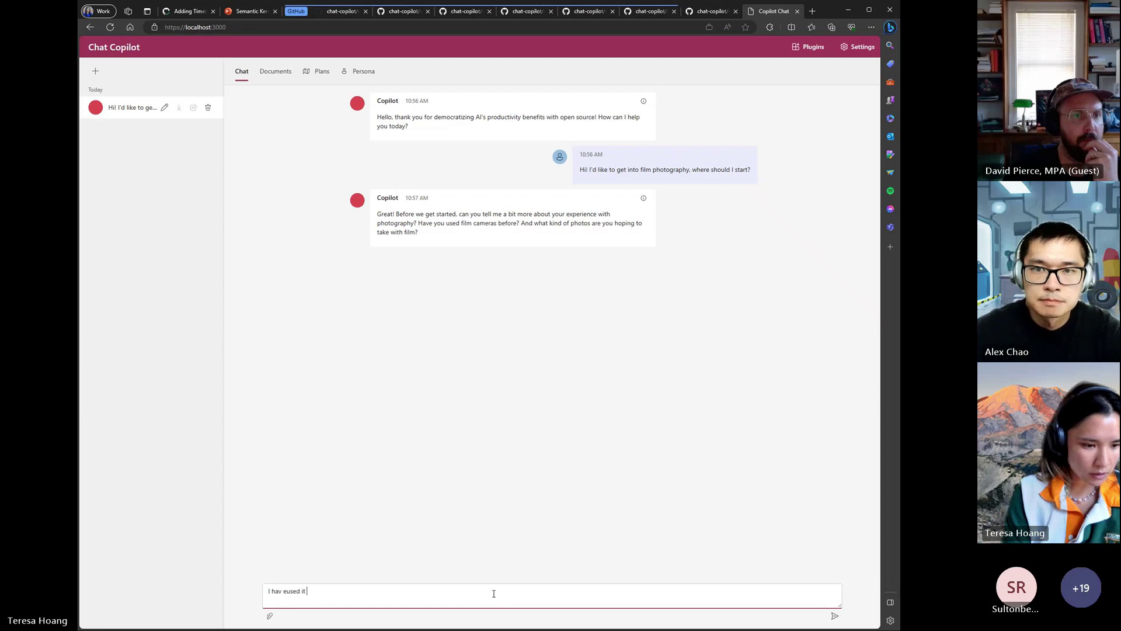
key("Return")
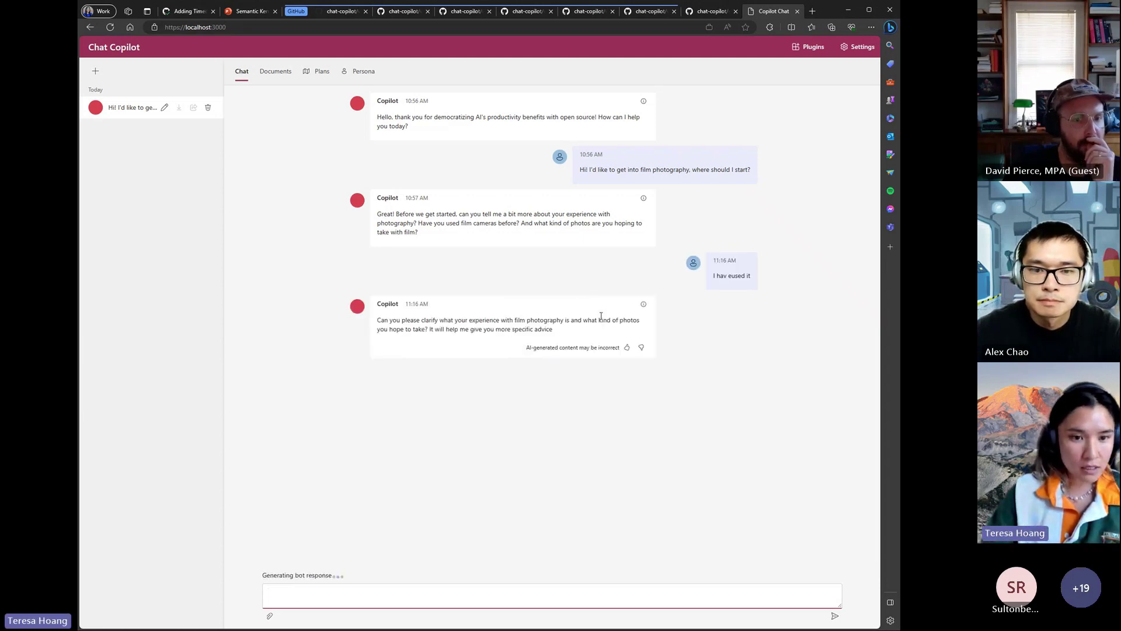
left_click(627, 349)
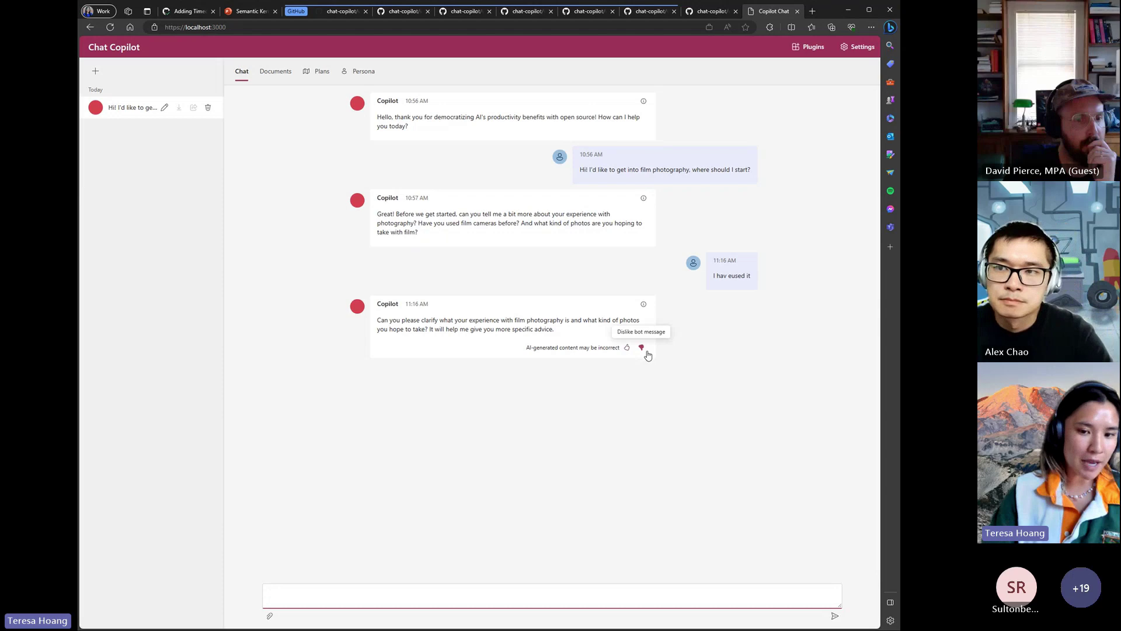
left_click(643, 349)
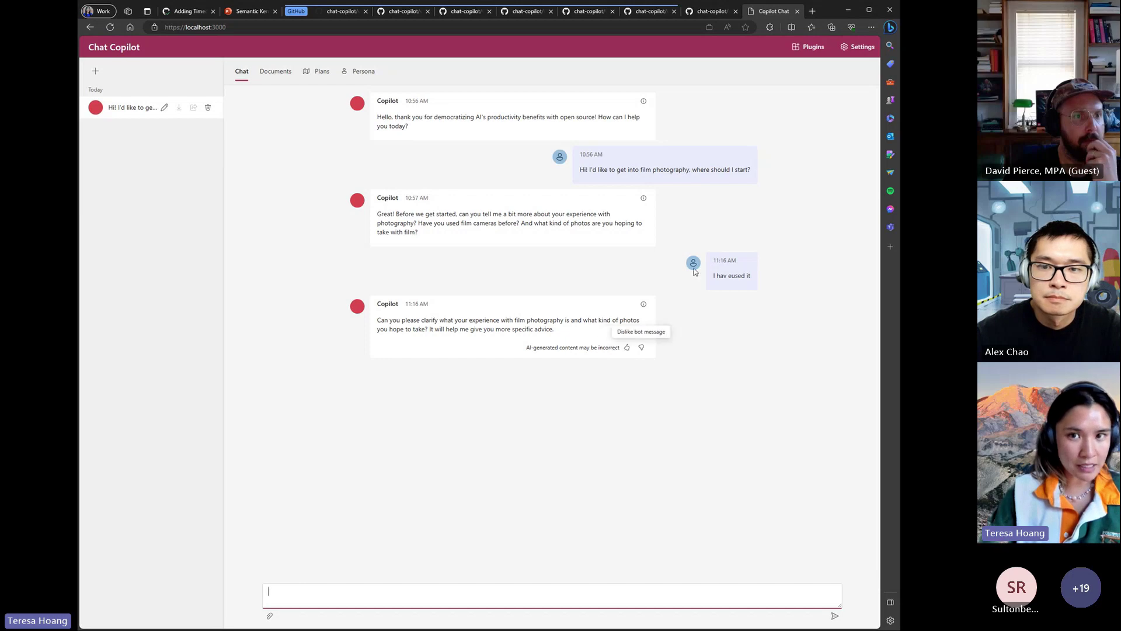
- Switch human-feedback voting back off and close Settings
left_click(865, 49)
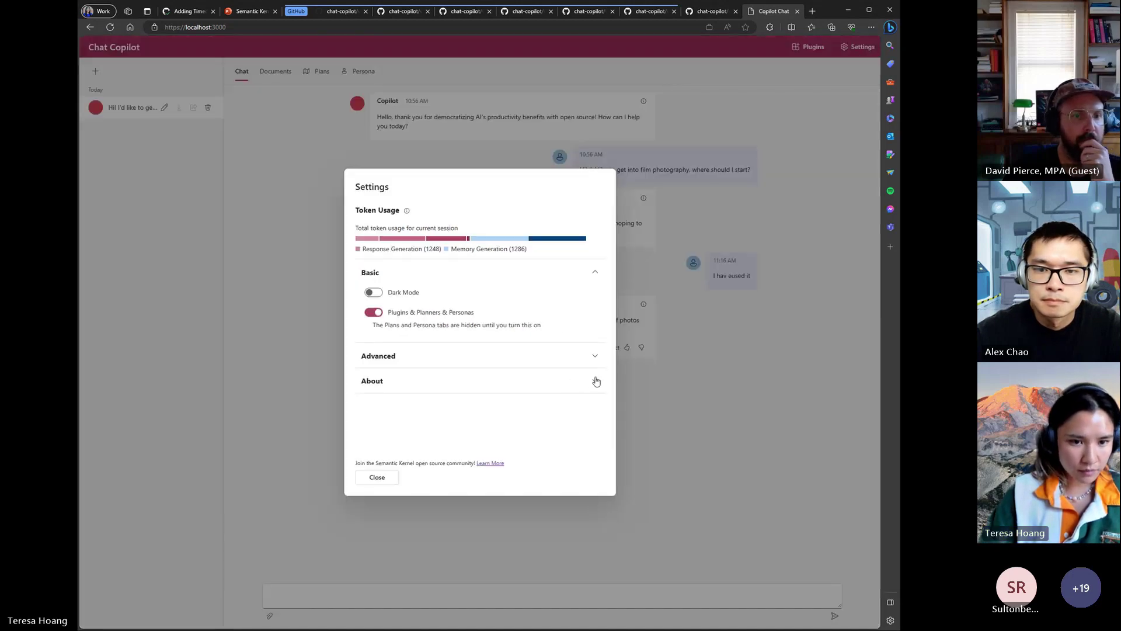
left_click(592, 359)
scroll(593, 362, "down", 4)
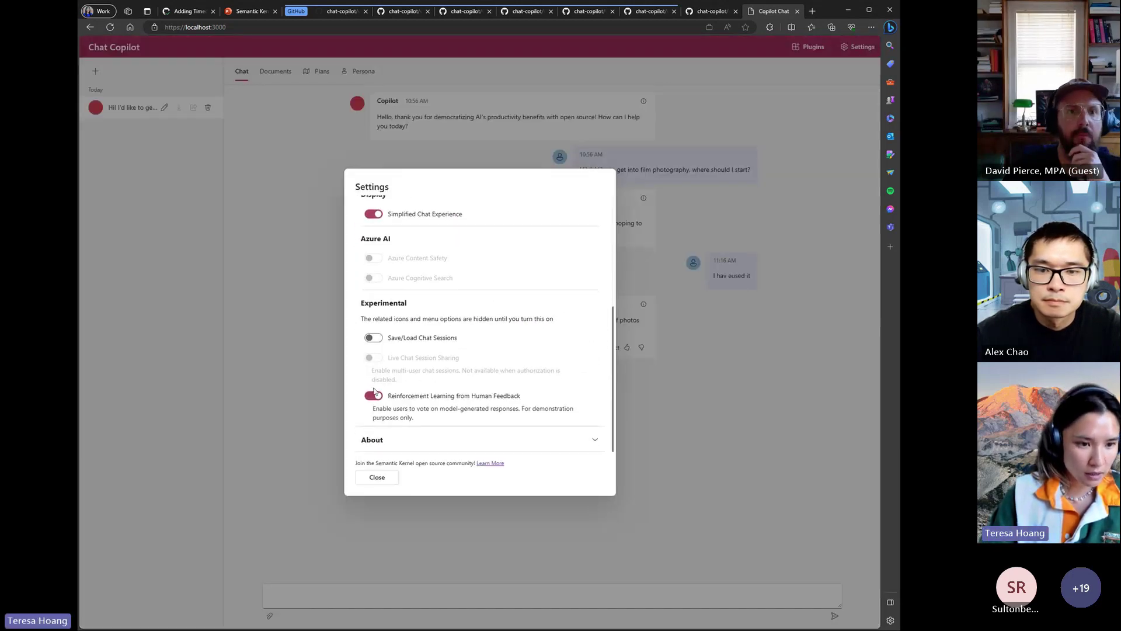
left_click(369, 396)
left_click(377, 477)
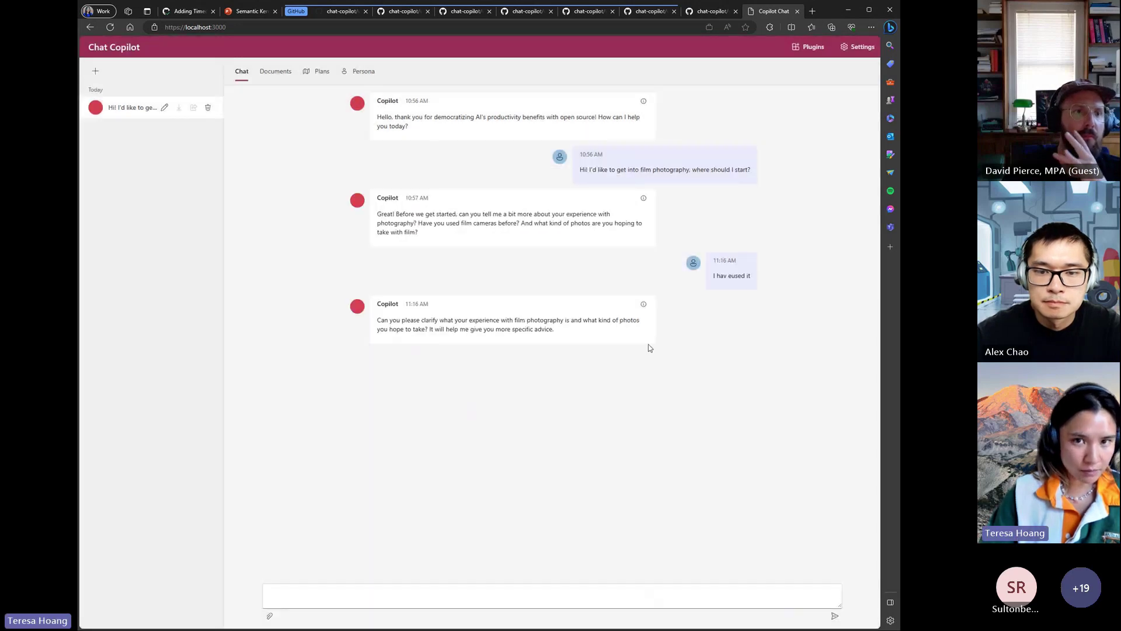
left_click(863, 48)
left_click(863, 48)
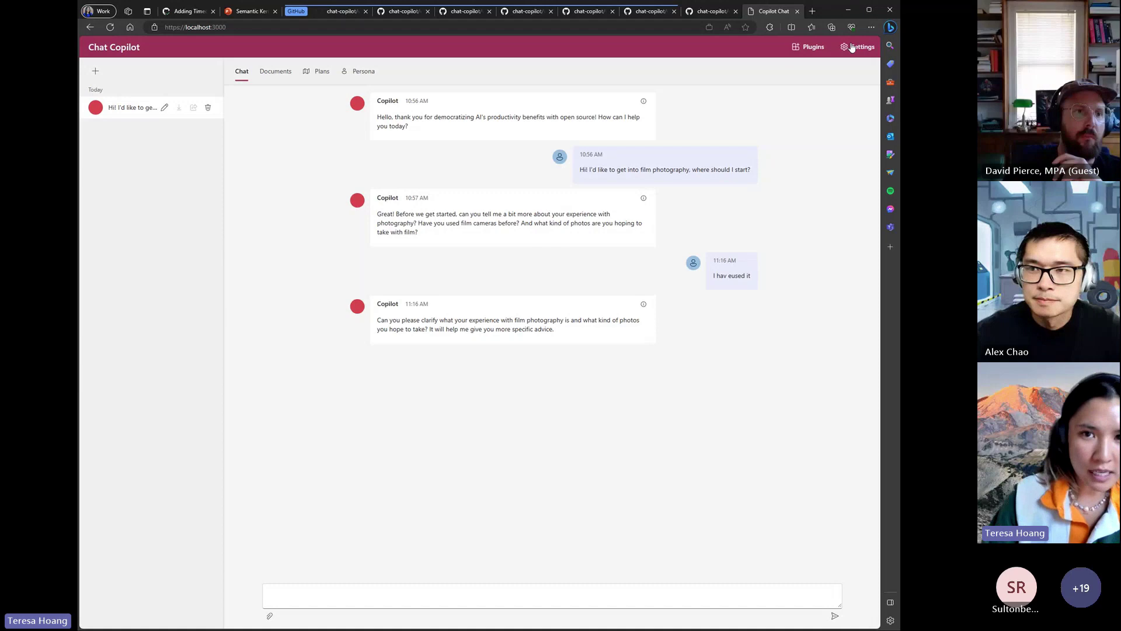
- Reopen Settings and inspect the backend and frontend version details under About
left_click(858, 47)
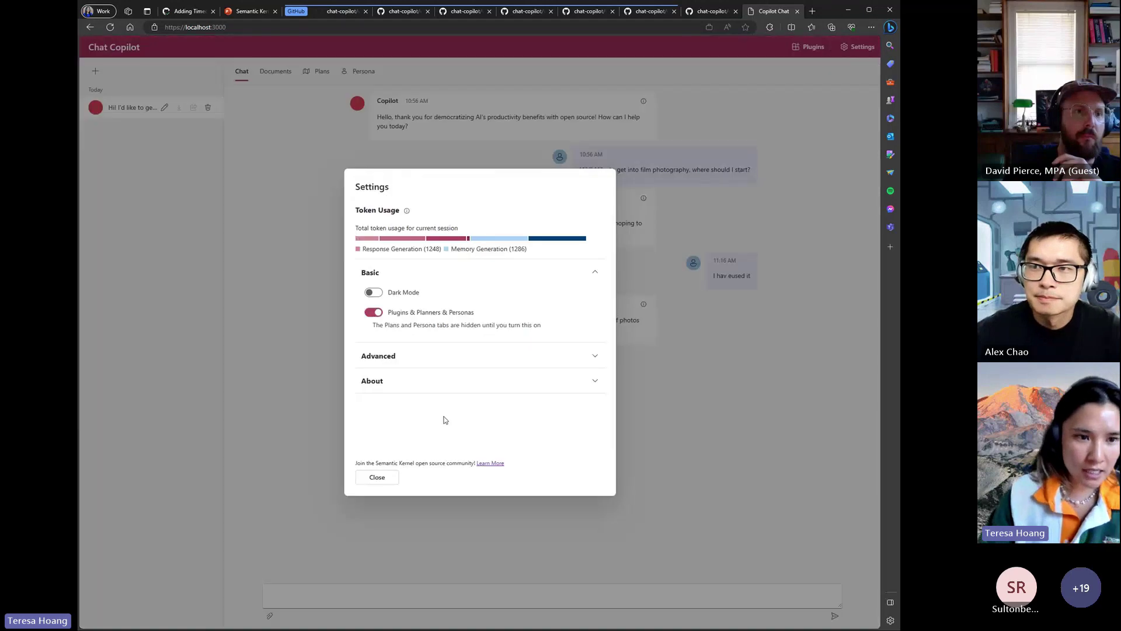
left_click(593, 358)
scroll(584, 382, "down", 3)
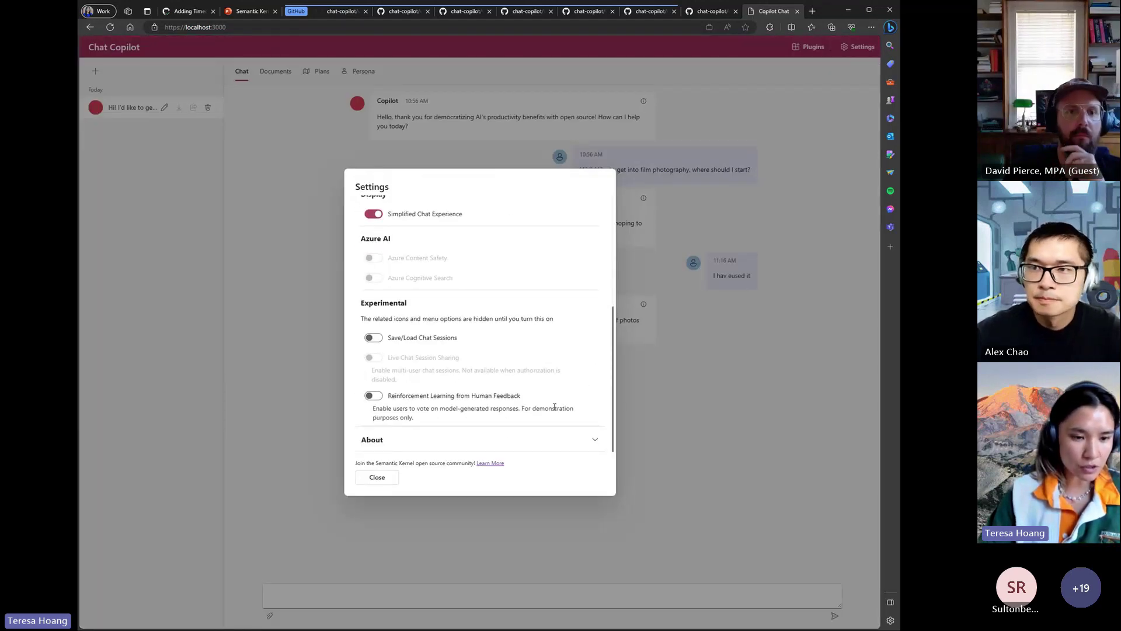
left_click(586, 437)
left_click_drag(361, 433, 452, 450)
left_click(447, 448)
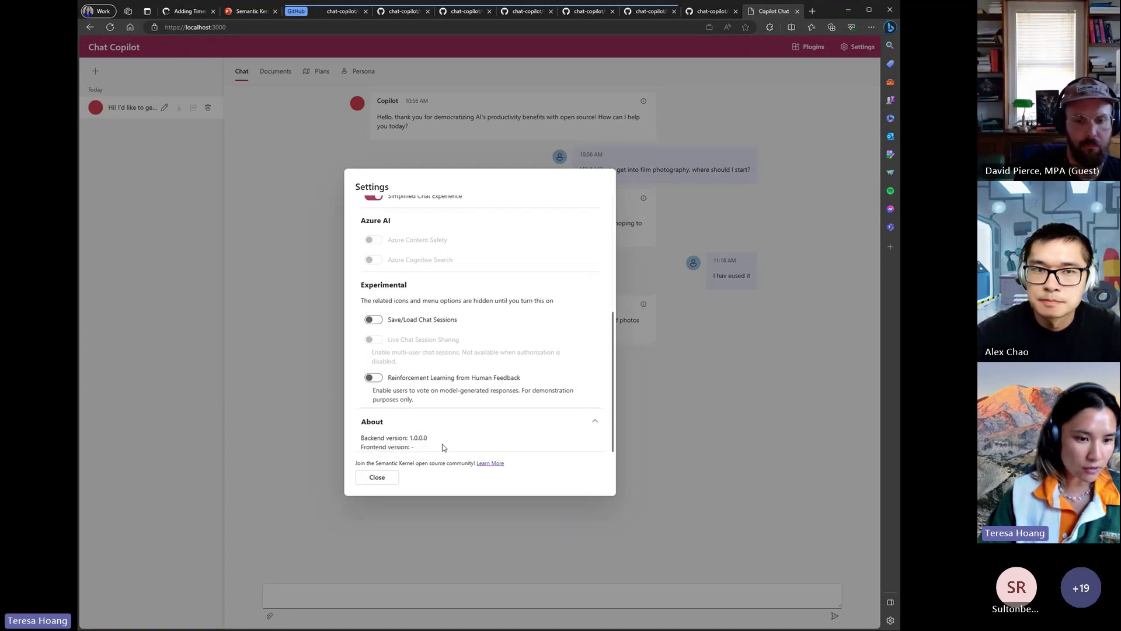
left_click(593, 422)
- Toggle Simplified Chat Experience off and back on
scroll(508, 430, "up", 1)
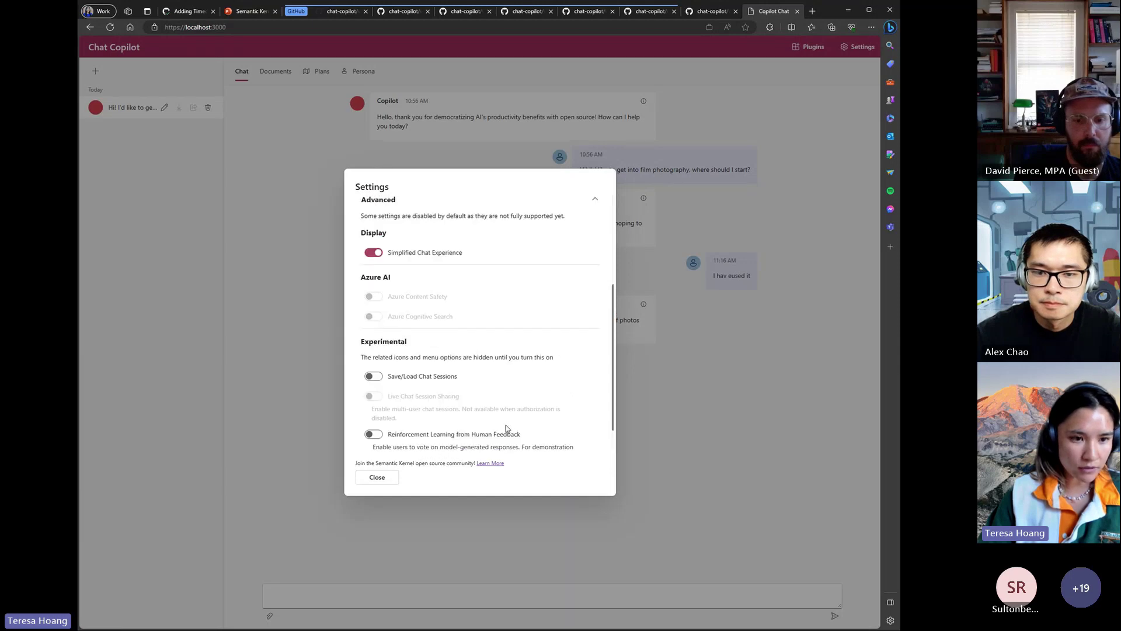
scroll(505, 430, "up", 2)
scroll(505, 430, "up", 2)
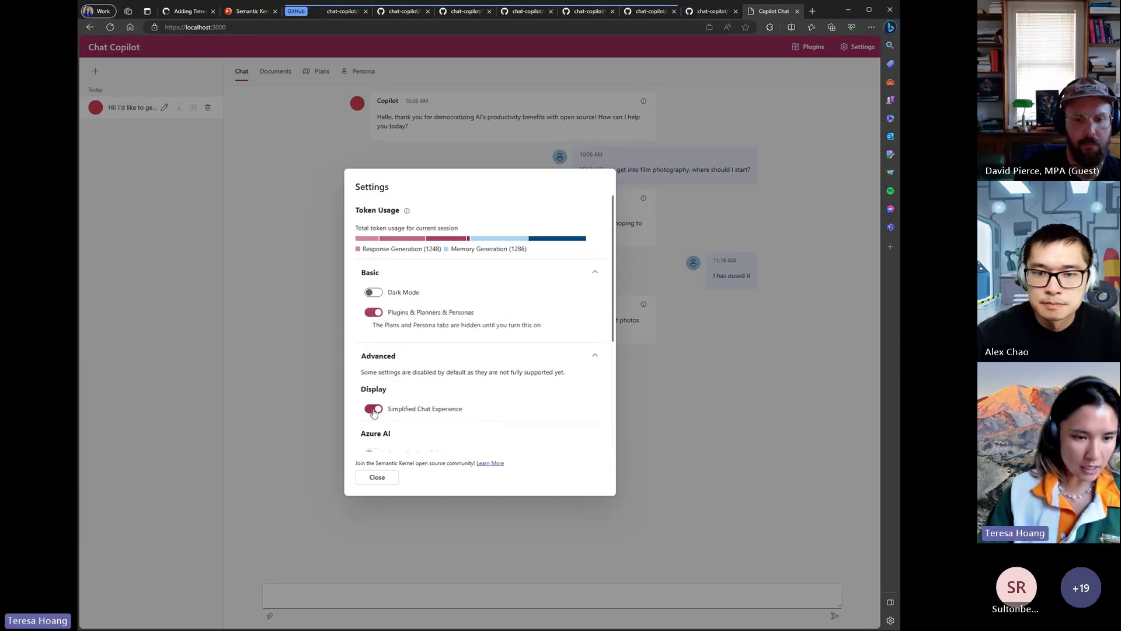
left_click(379, 413)
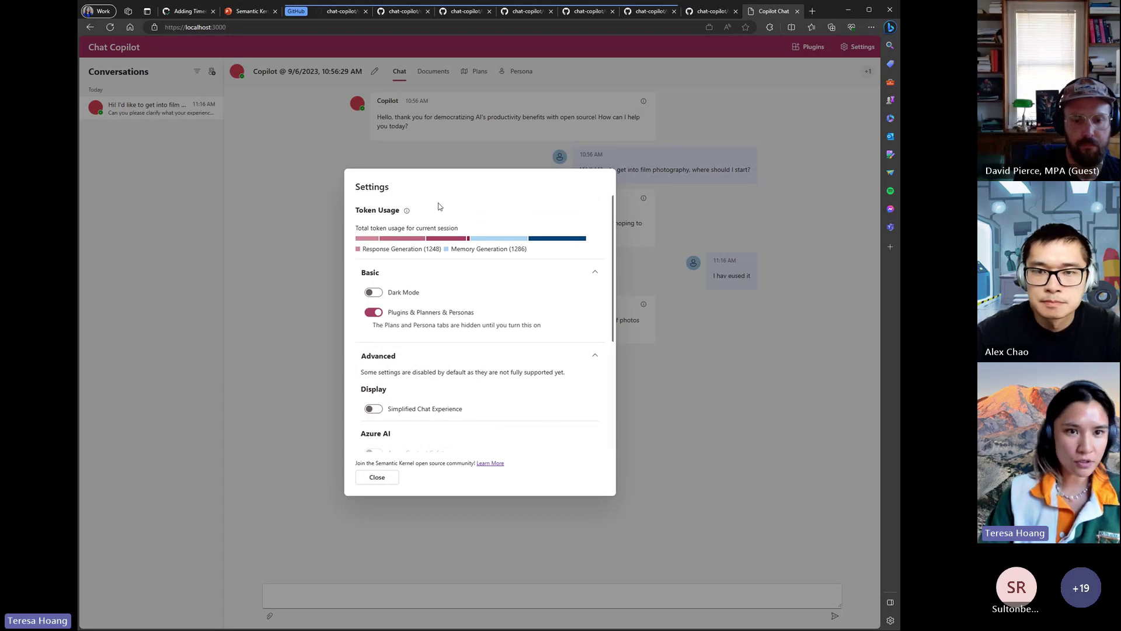
left_click(373, 410)
left_click(374, 477)
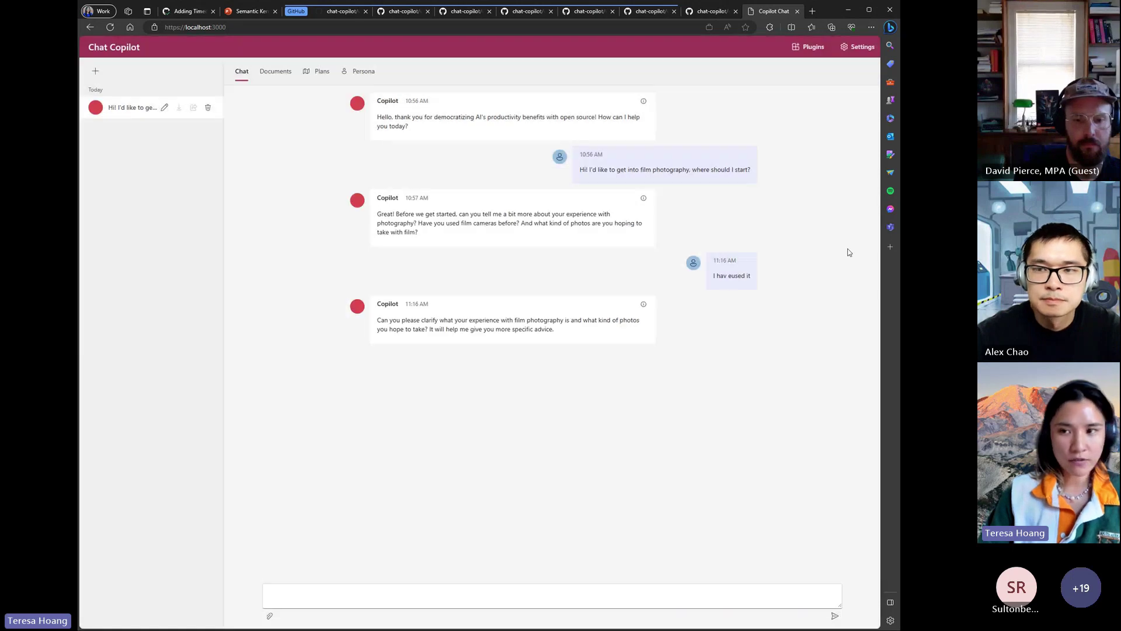
left_click(862, 47)
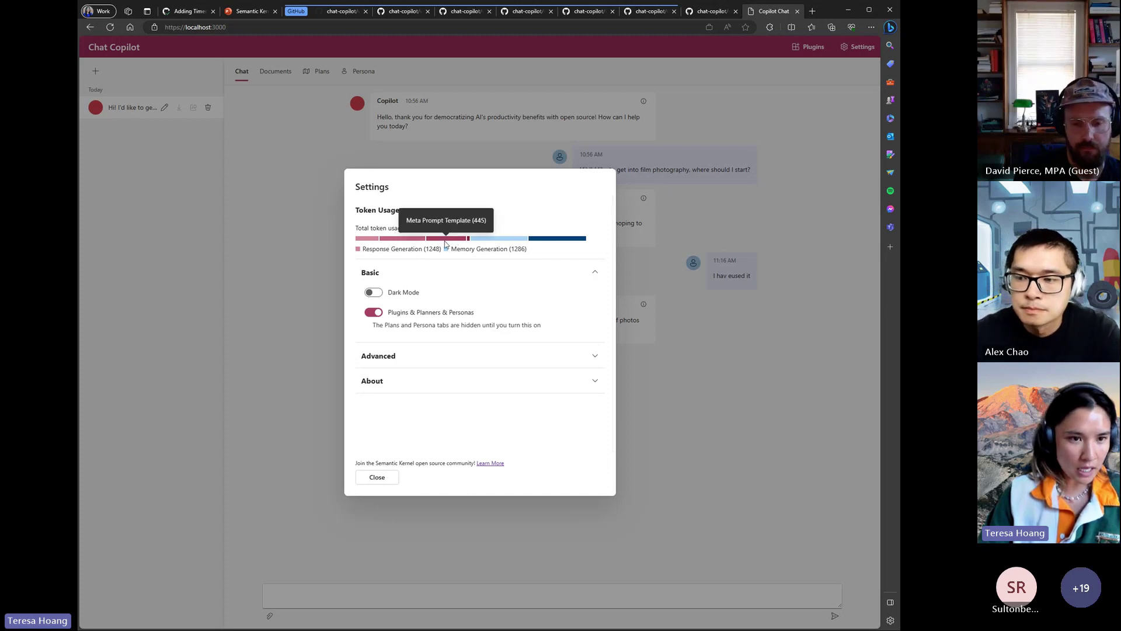
mouse_move(367, 244)
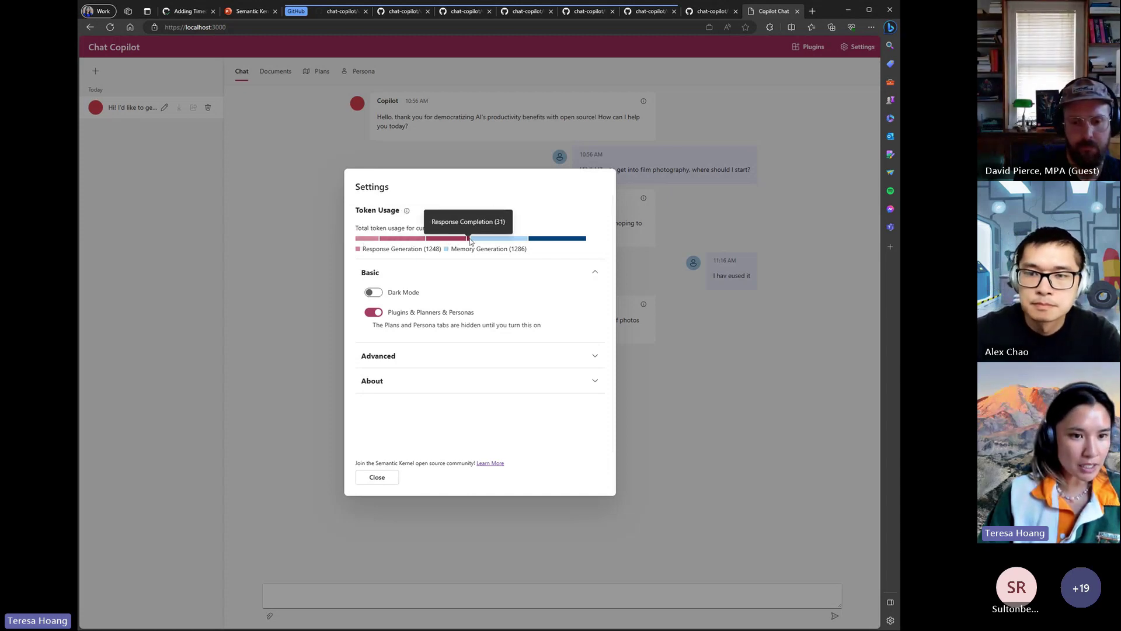
mouse_move(492, 241)
mouse_move(561, 242)
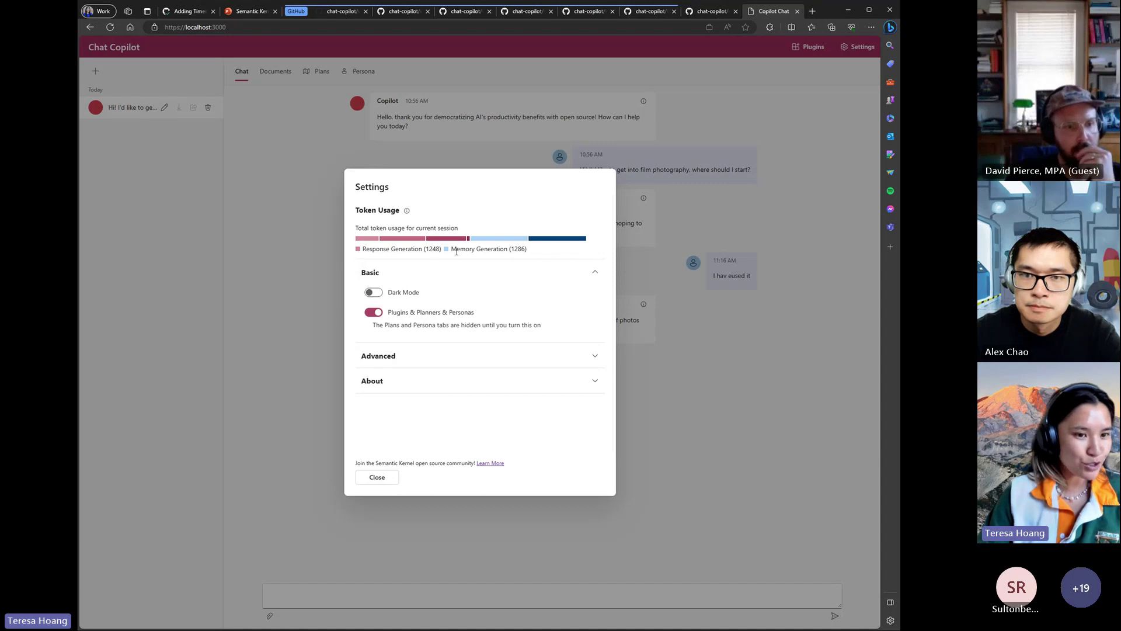
mouse_move(446, 253)
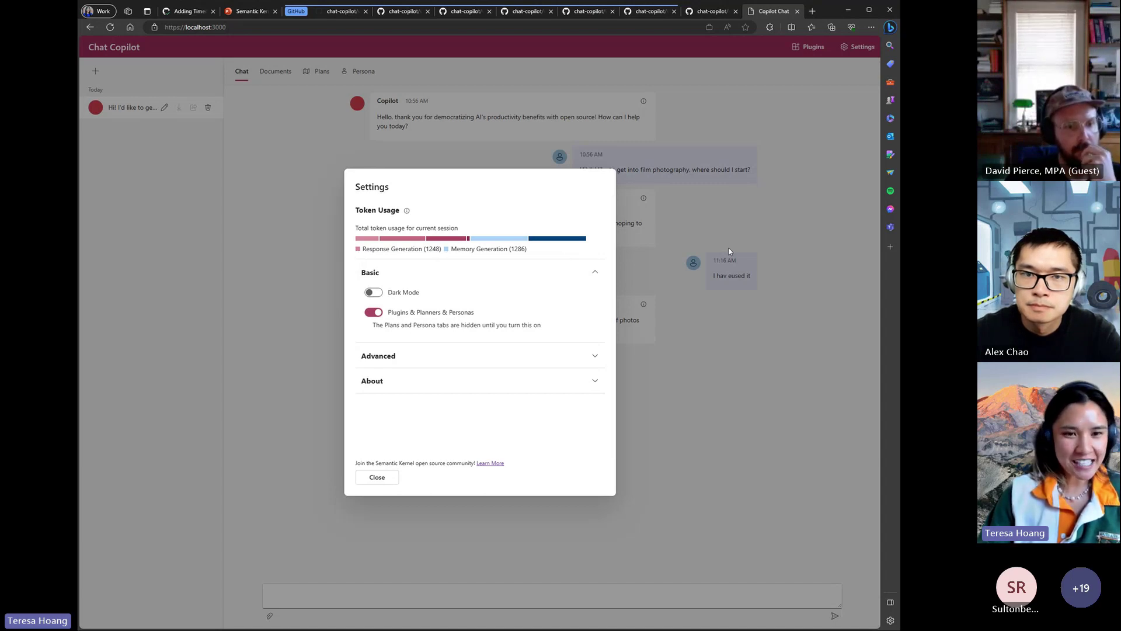
- Close Settings, view the prompt behind Copilot's reply, then close the prompt details
left_click(684, 214)
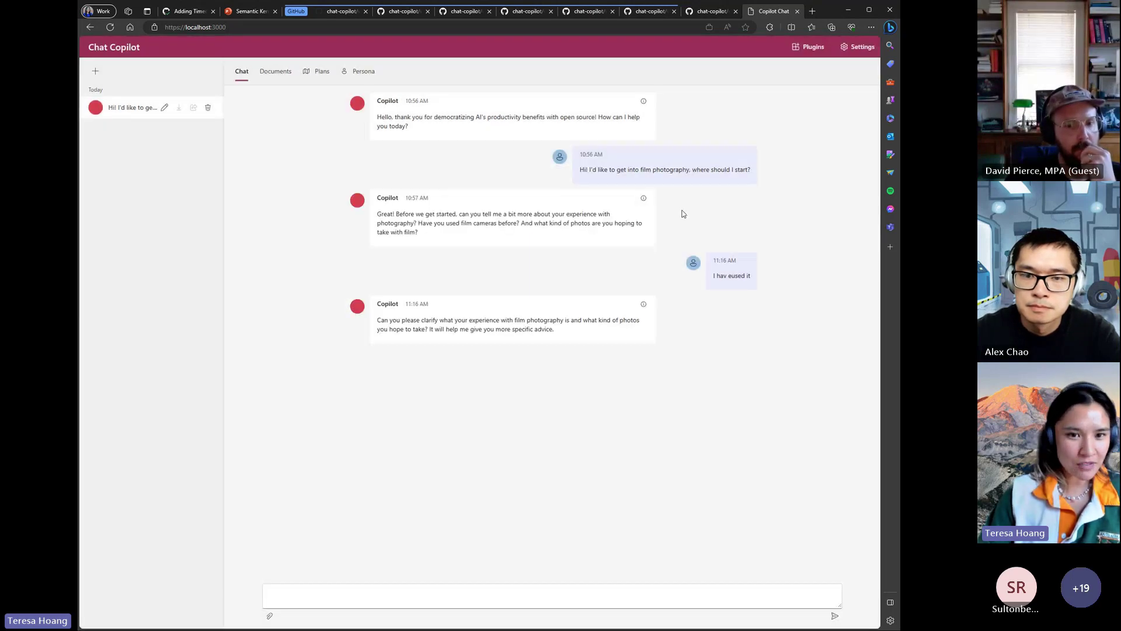
left_click(644, 198)
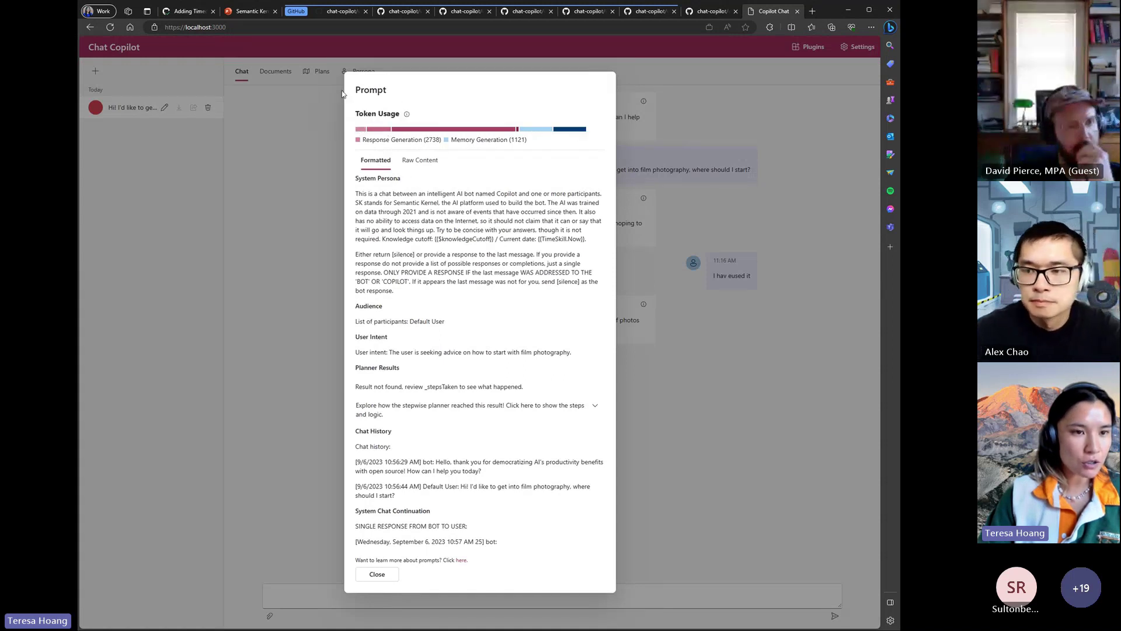
left_click(694, 204)
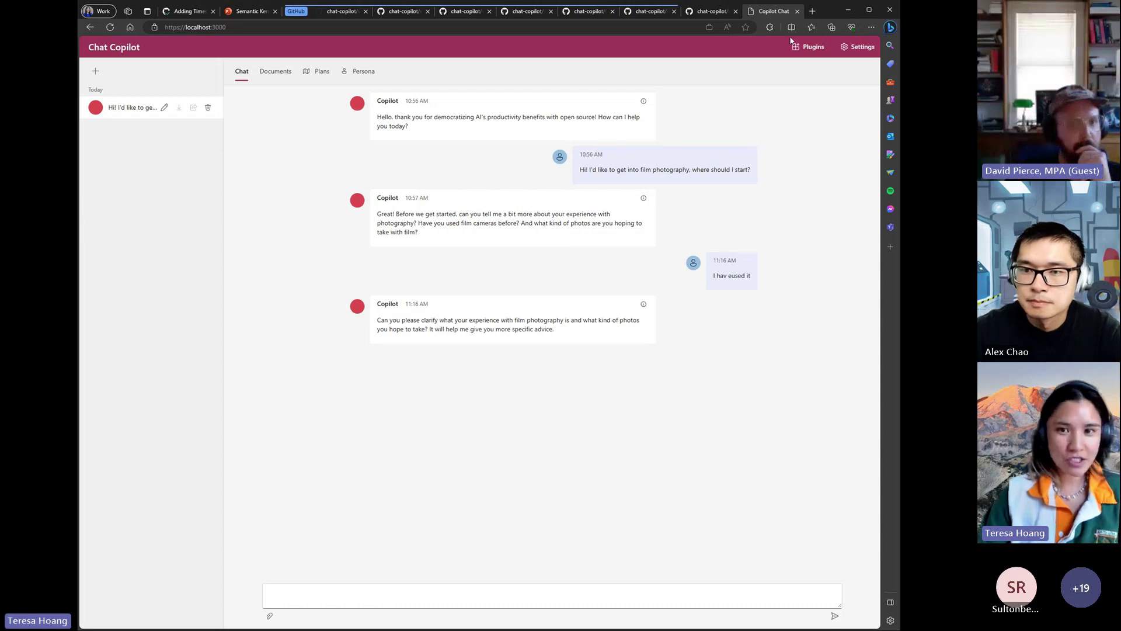
- Open the Enable Chat Copilot Plugins gallery from the top bar
left_click(806, 49)
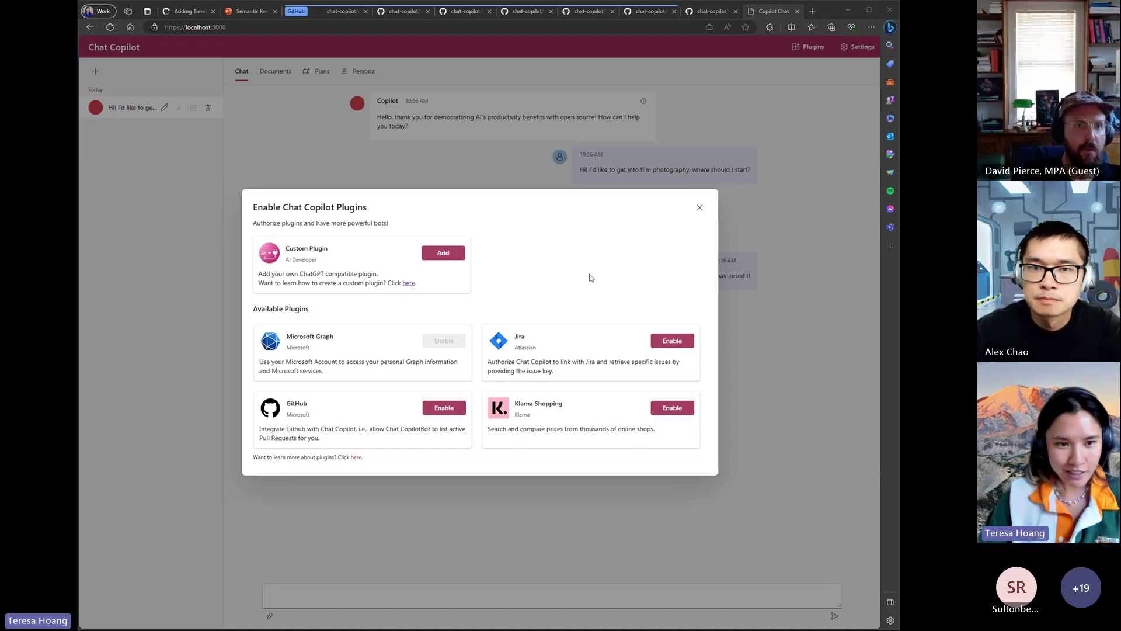
- Add a custom plugin from mathplugin.azurewebsites.net and validate its manifest file
left_click(443, 253)
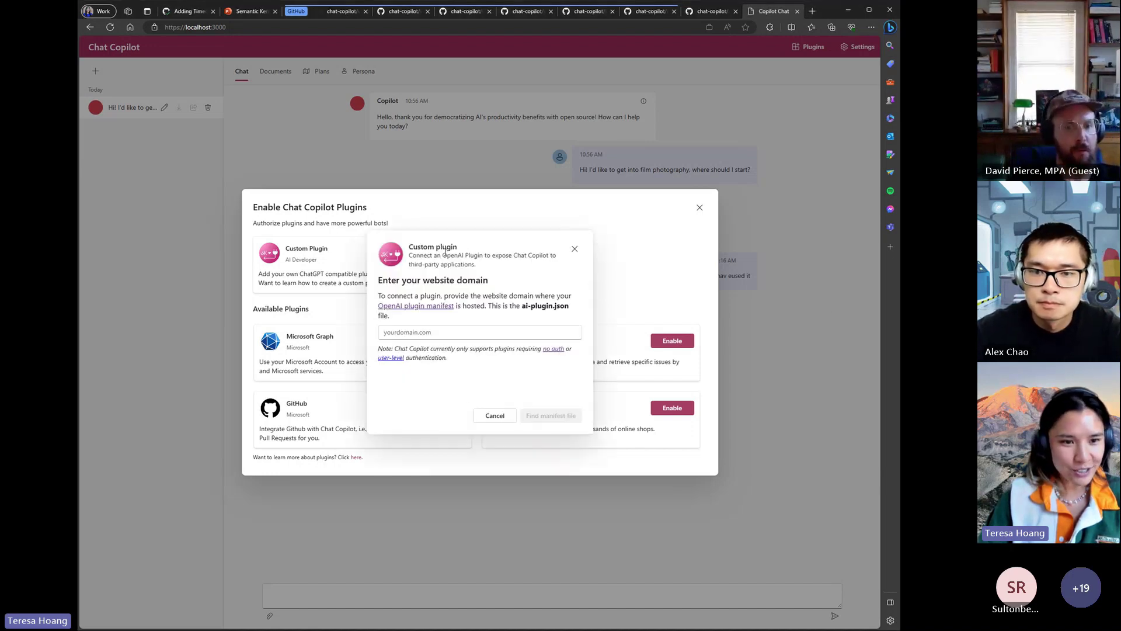
left_click(461, 332)
left_click(462, 351)
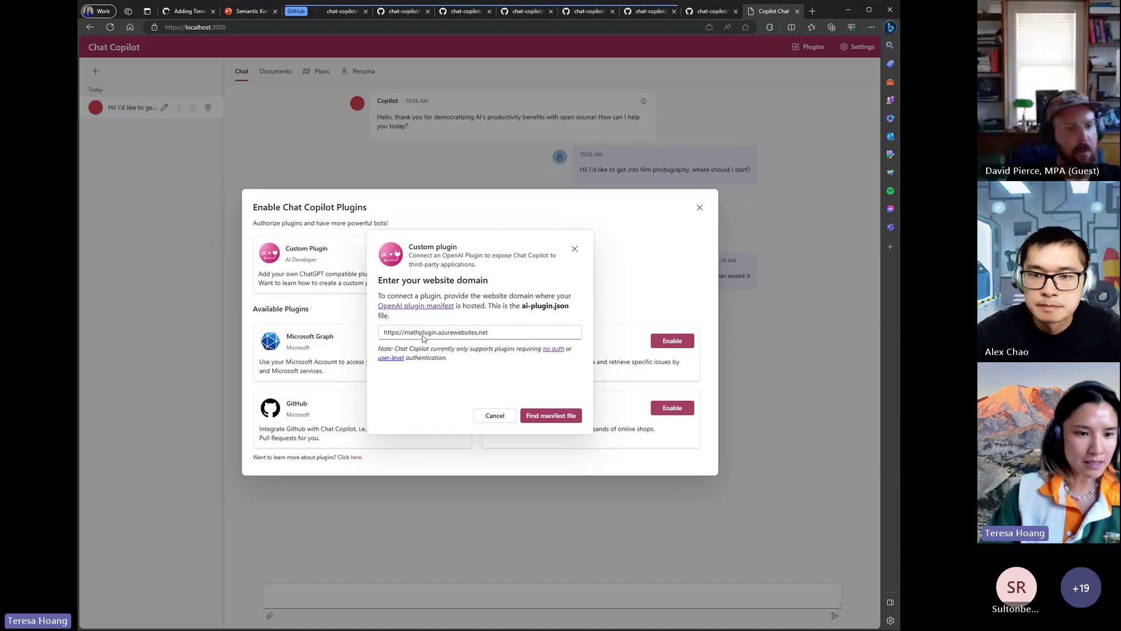
left_click(559, 416)
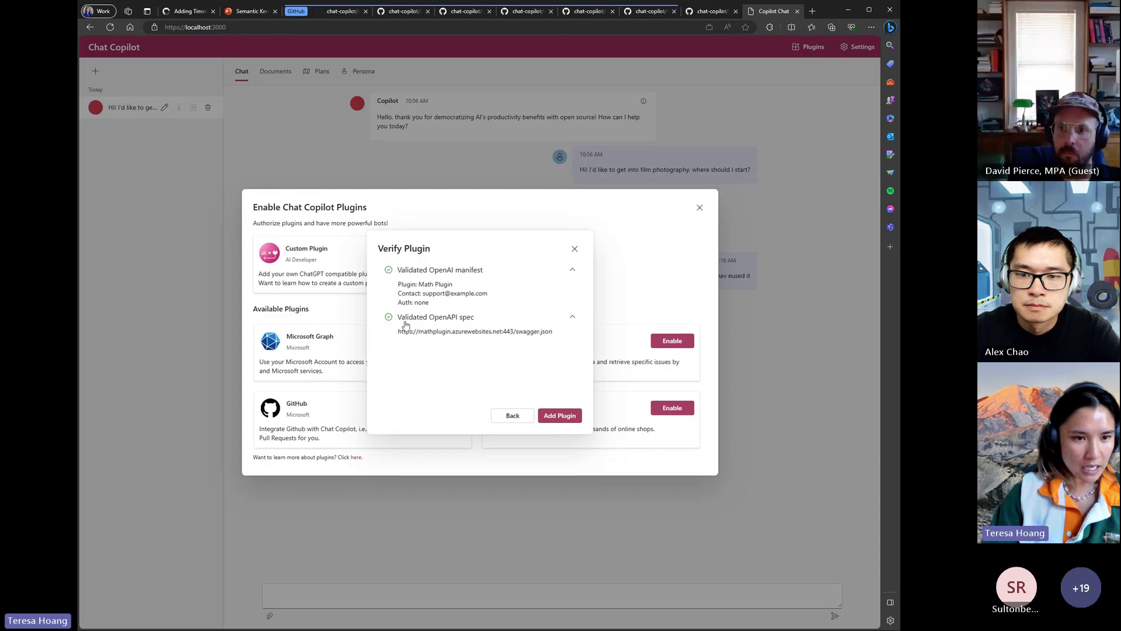
- Add the validated Math Plugin, dismiss the success message, and choose to enable it
left_click(560, 416)
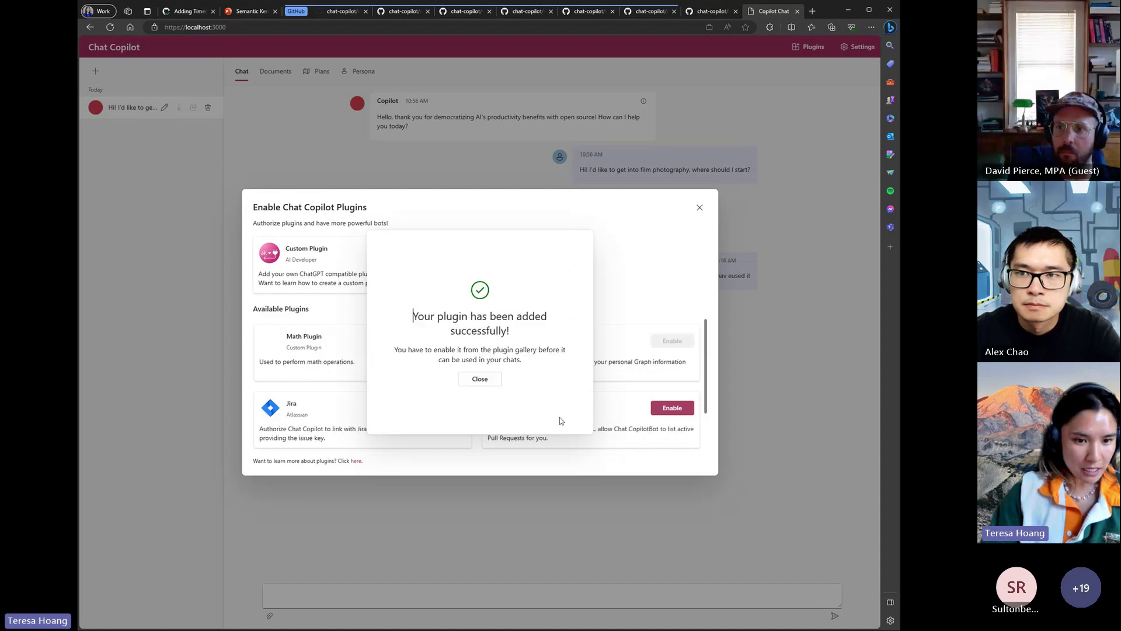
left_click(480, 378)
scroll(387, 355, "down", 1)
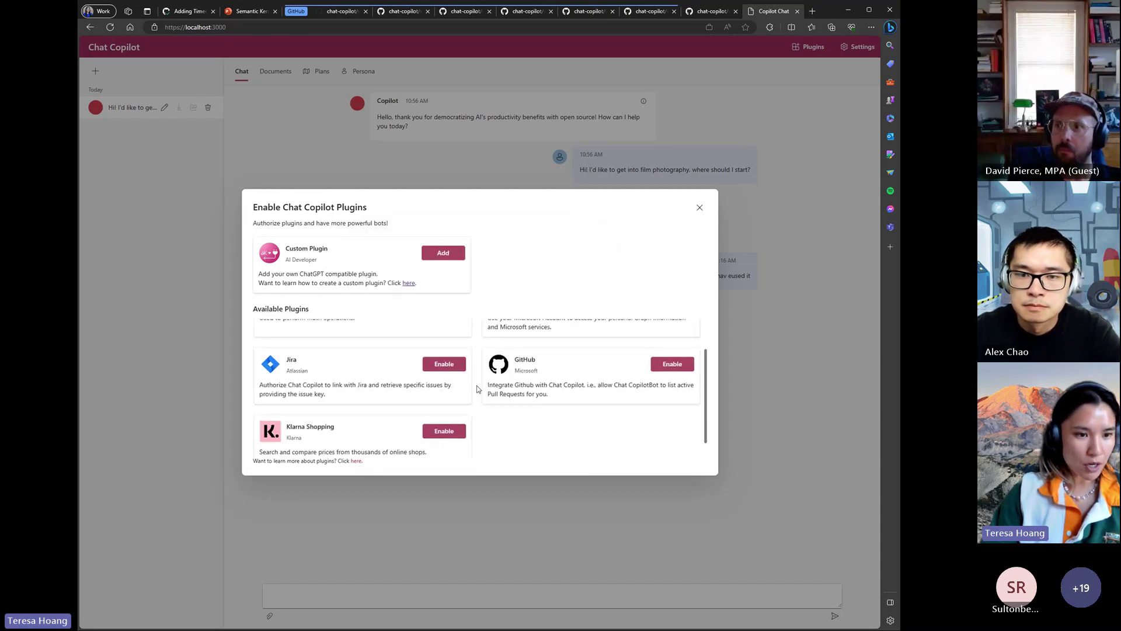
scroll(386, 355, "up", 1)
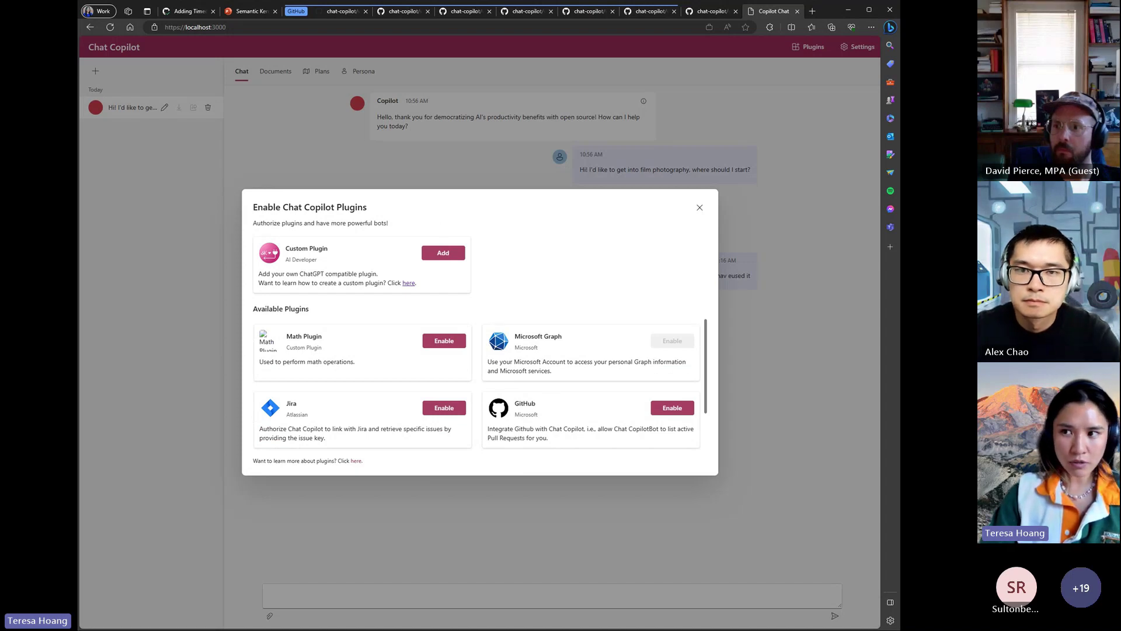
left_click(442, 342)
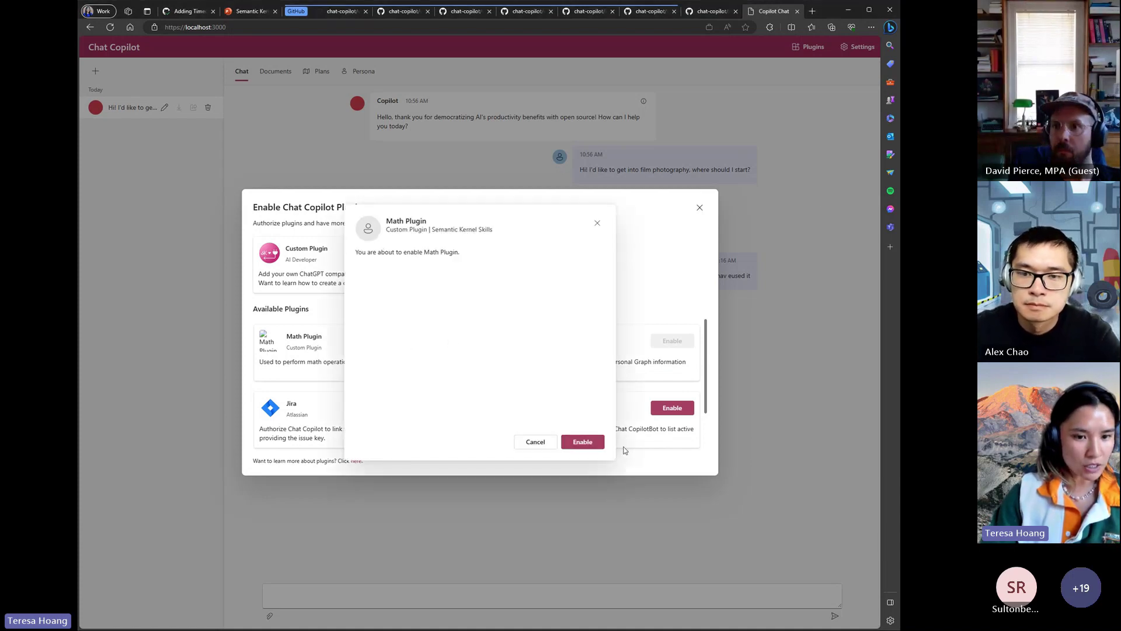
- Confirm enabling the Math Plugin, then ask a new chat 'Hey What's 23423*234234?'
left_click(583, 442)
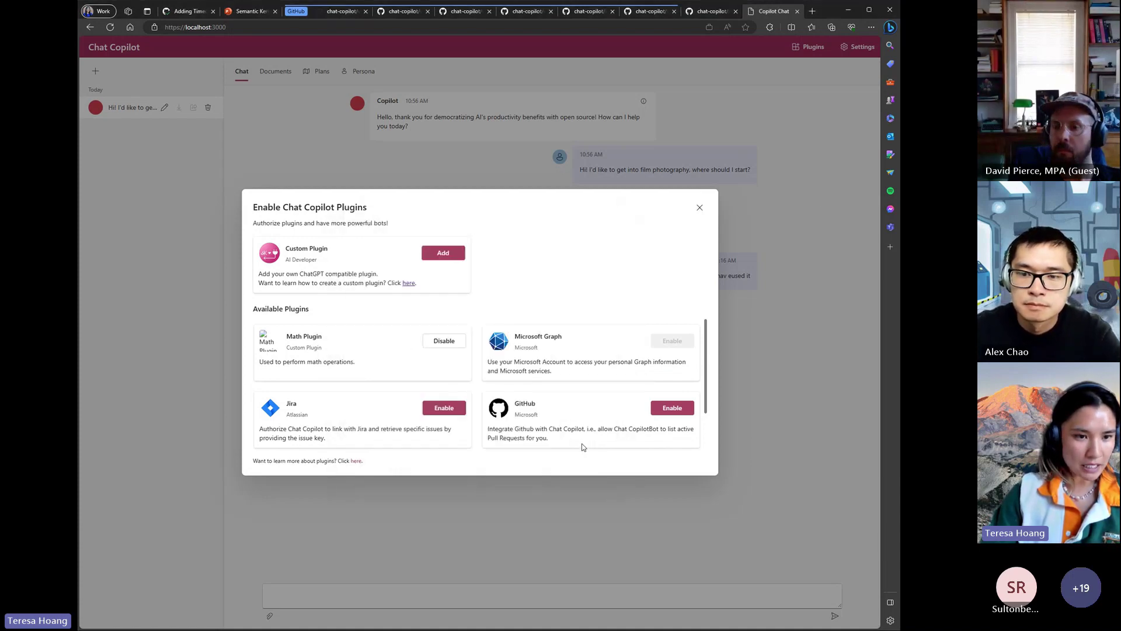
left_click(699, 208)
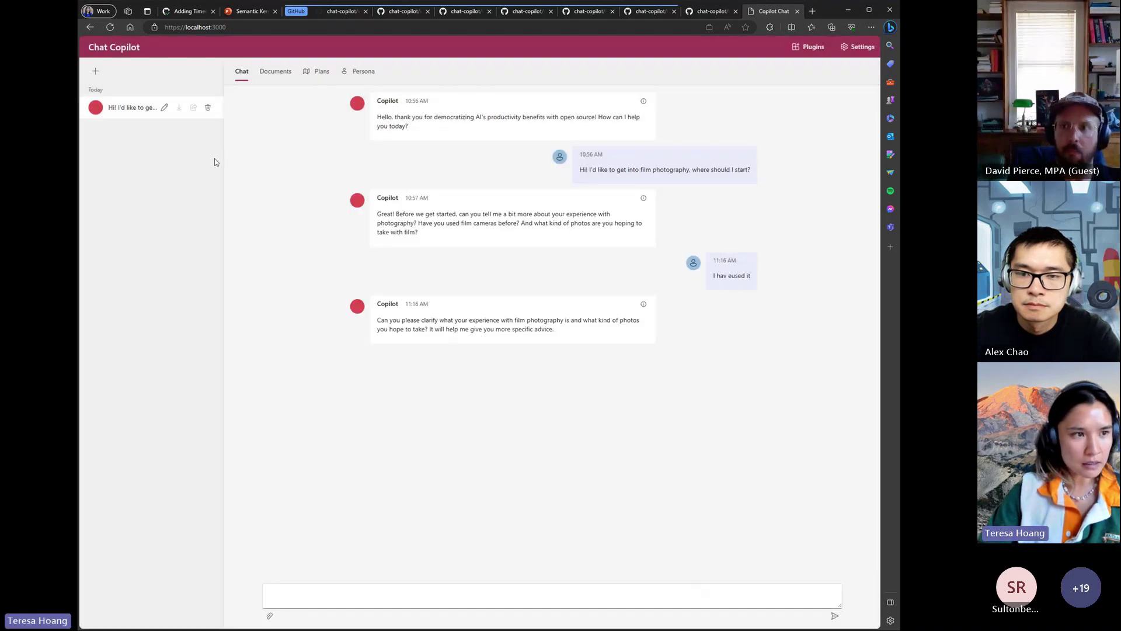
left_click(95, 71)
left_click(117, 85)
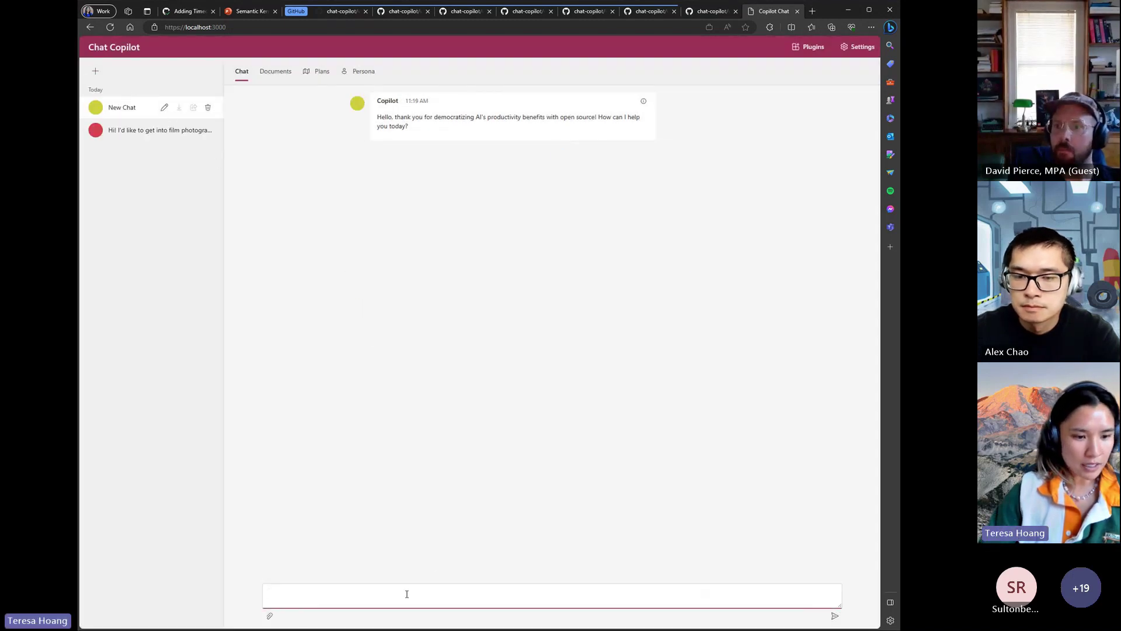
type("Hey")
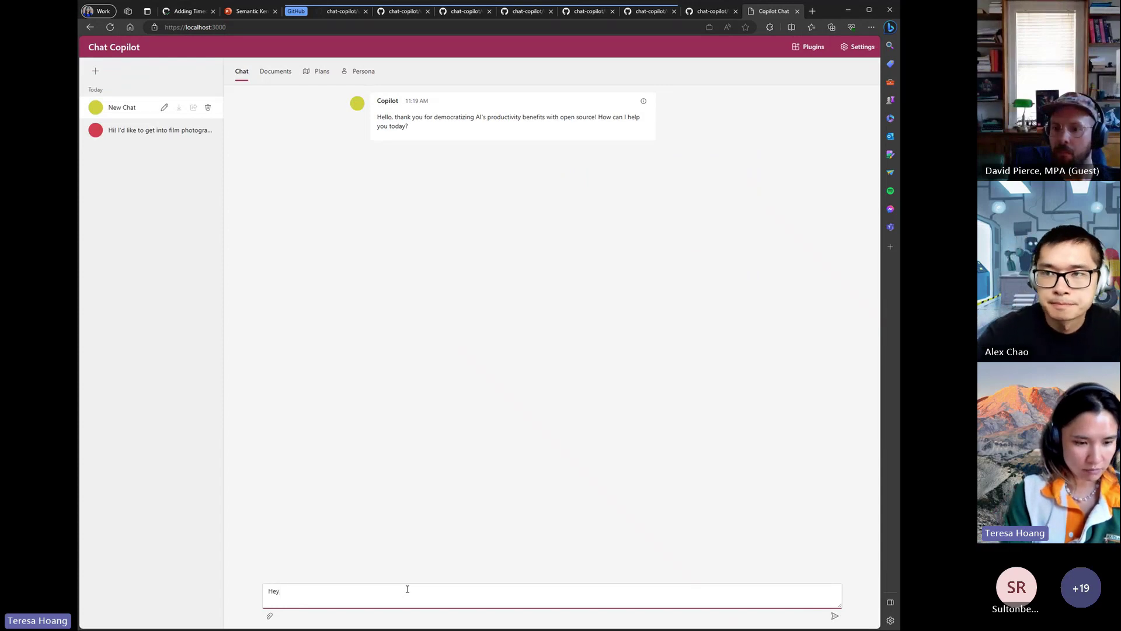
type(" What")
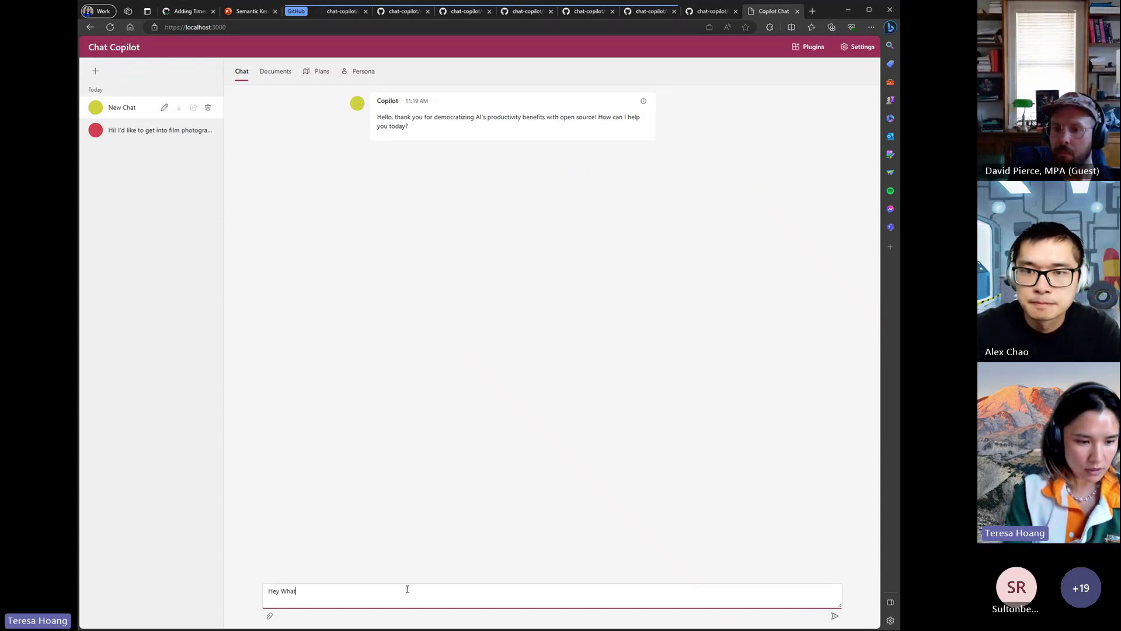
type("'s 23423")
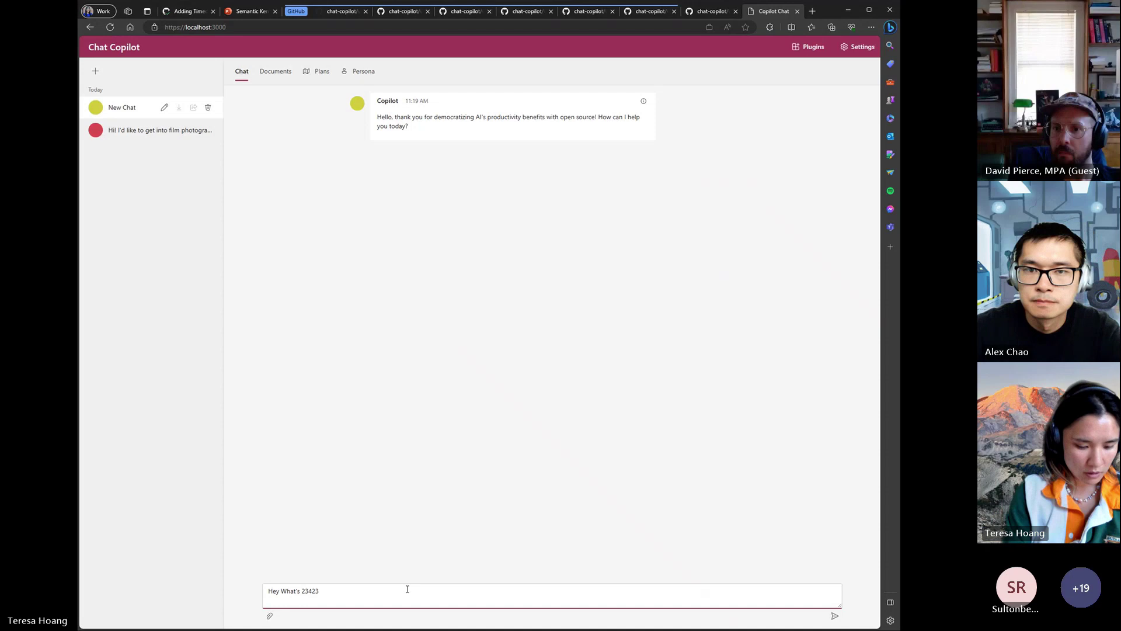
type("*234234?")
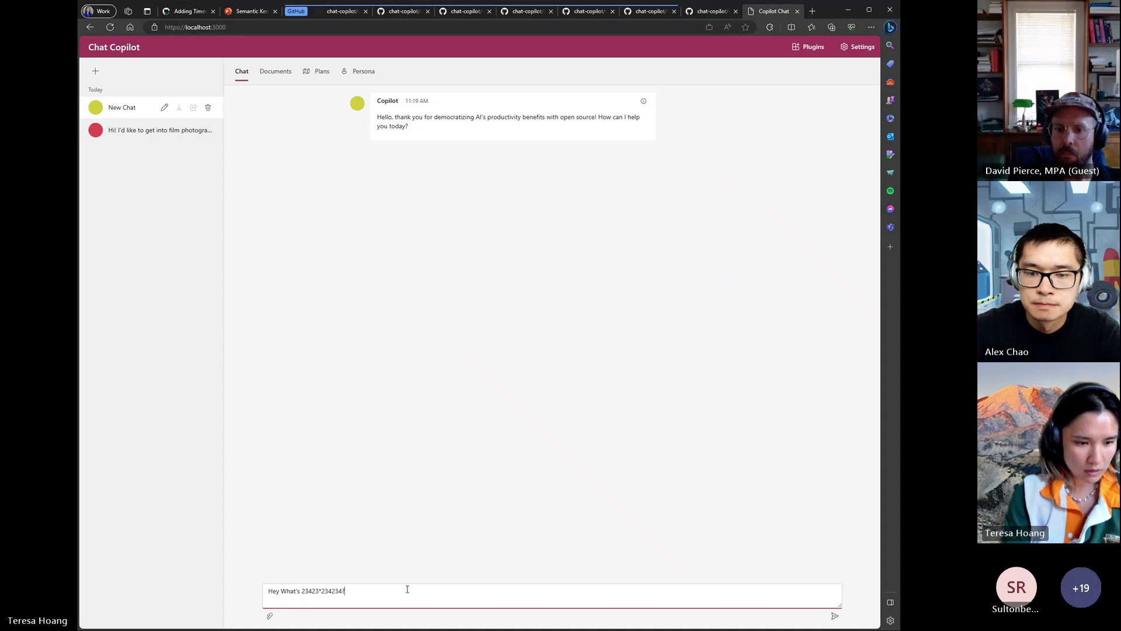
key("Return")
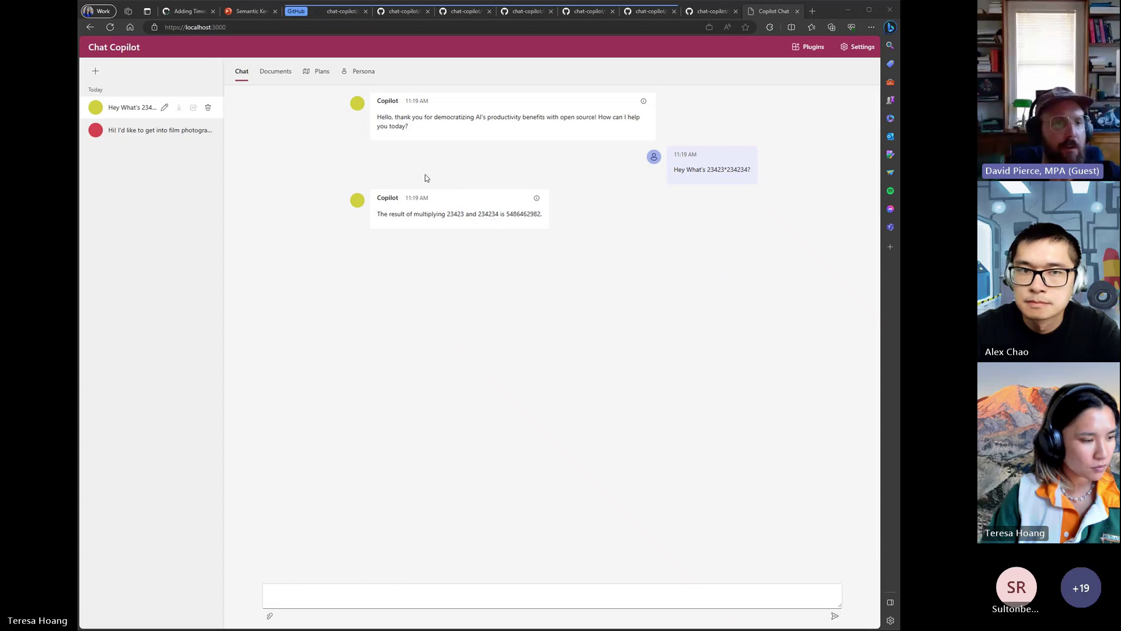
left_click(631, 178)
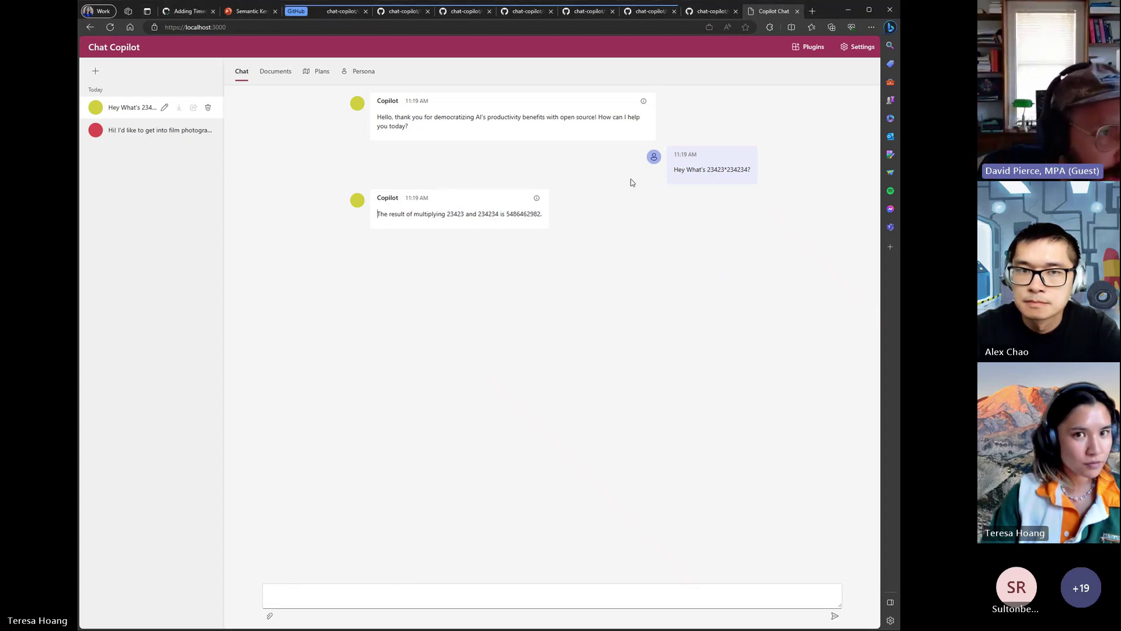
left_click(808, 47)
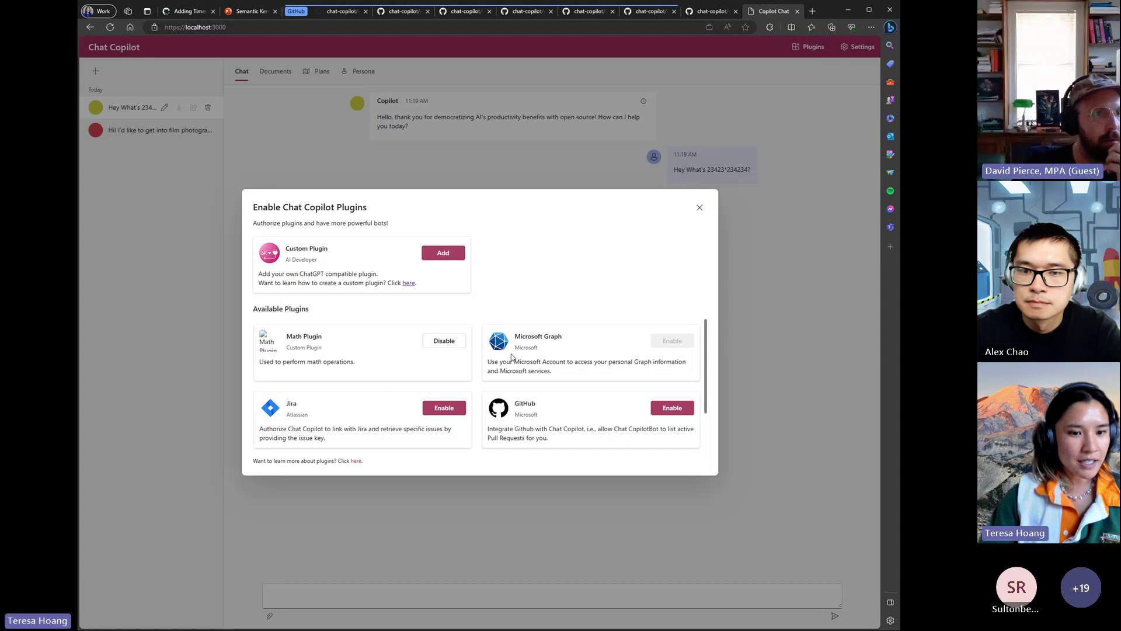
scroll(511, 356, "down", 2)
scroll(541, 368, "up", 1)
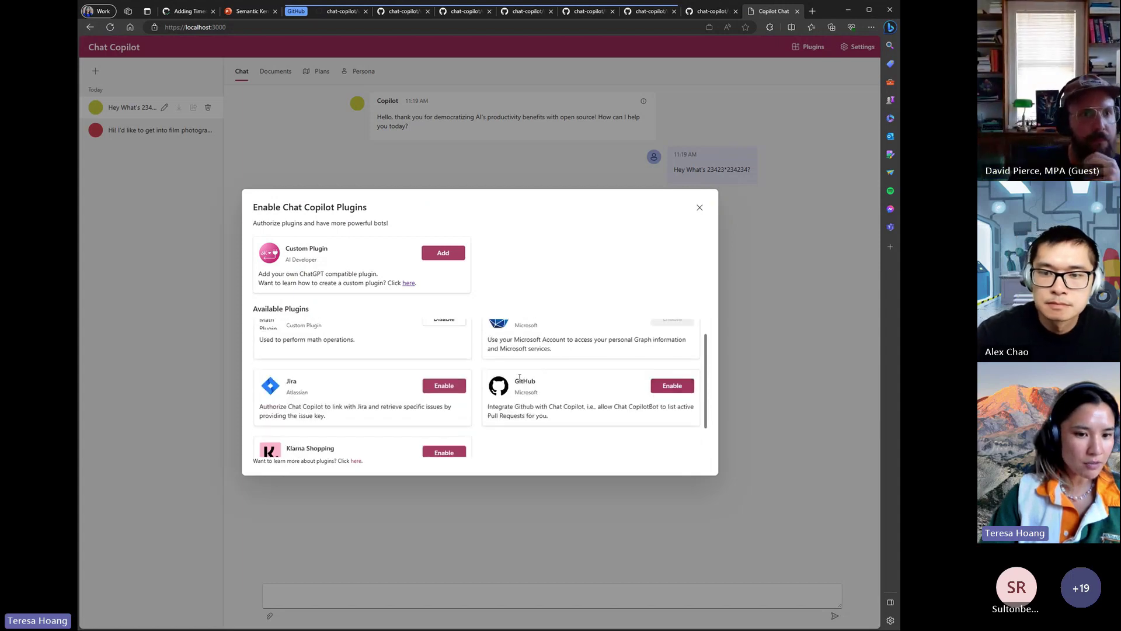
left_click(672, 385)
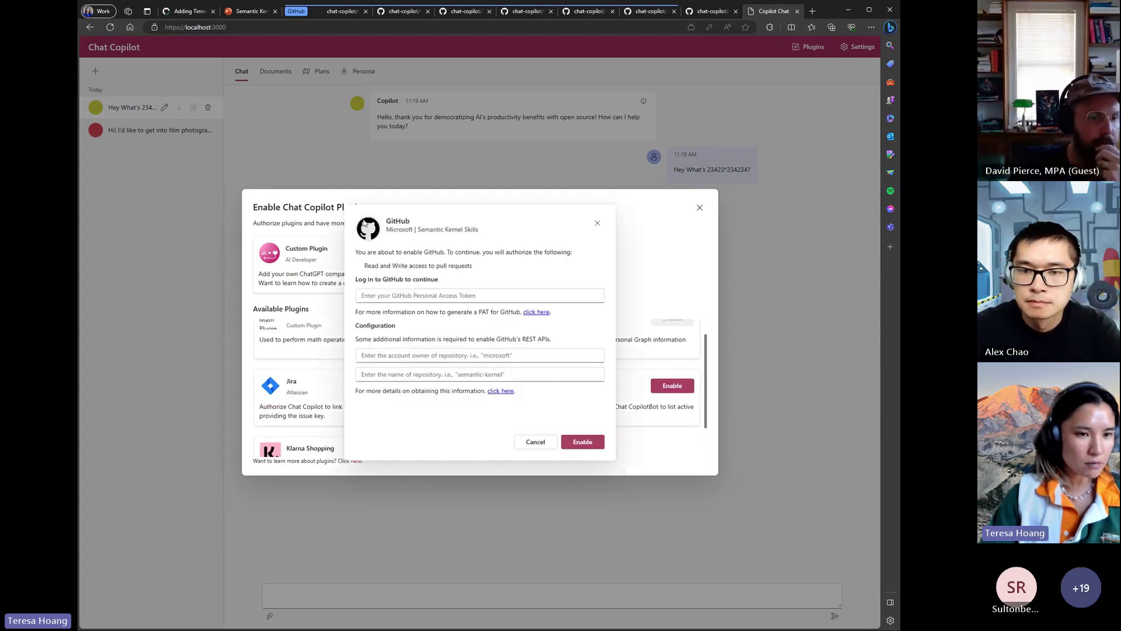
left_click(417, 297)
left_click(516, 284)
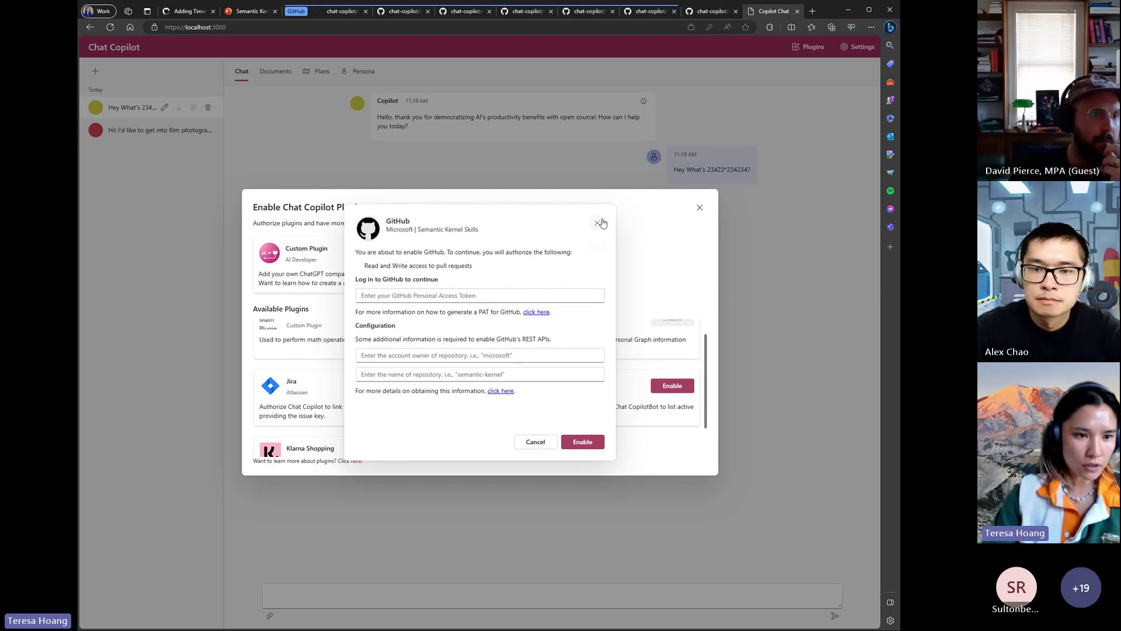
left_click(602, 226)
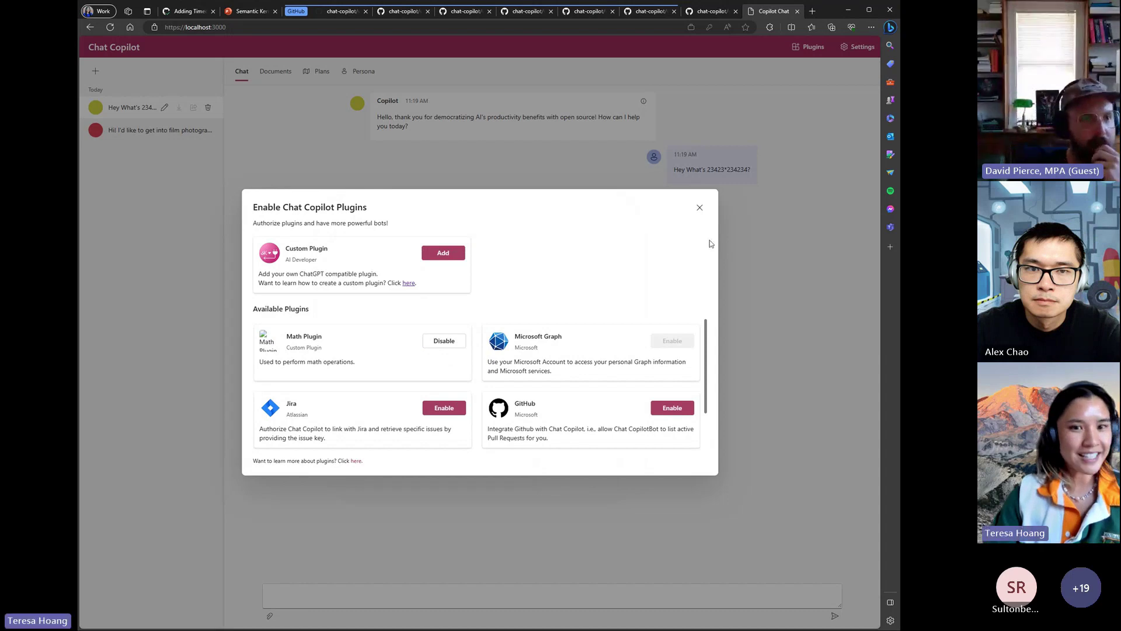
left_click(700, 208)
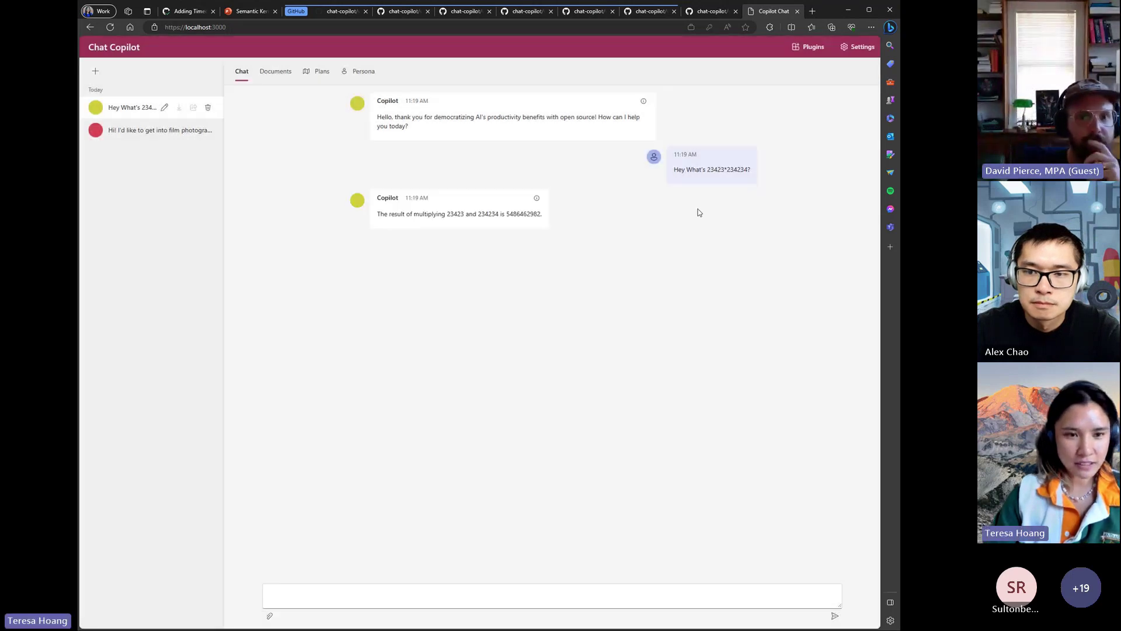
- Open the multiplication reply's prompt details, briefly checking the PluginWizard code on GitHub
left_click(536, 198)
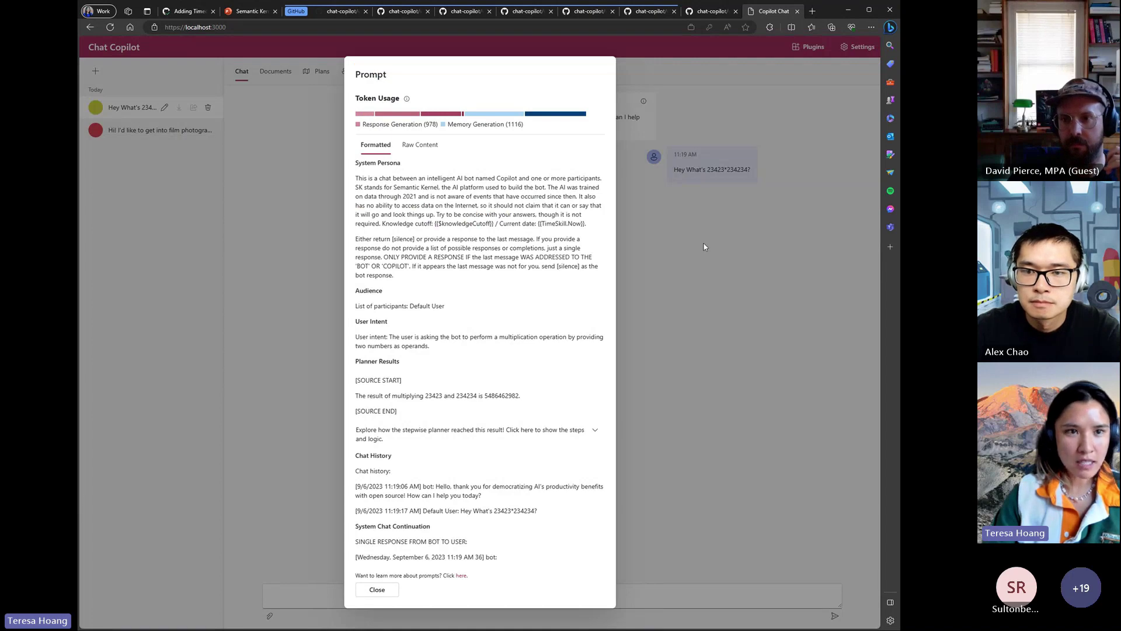
left_click(336, 14)
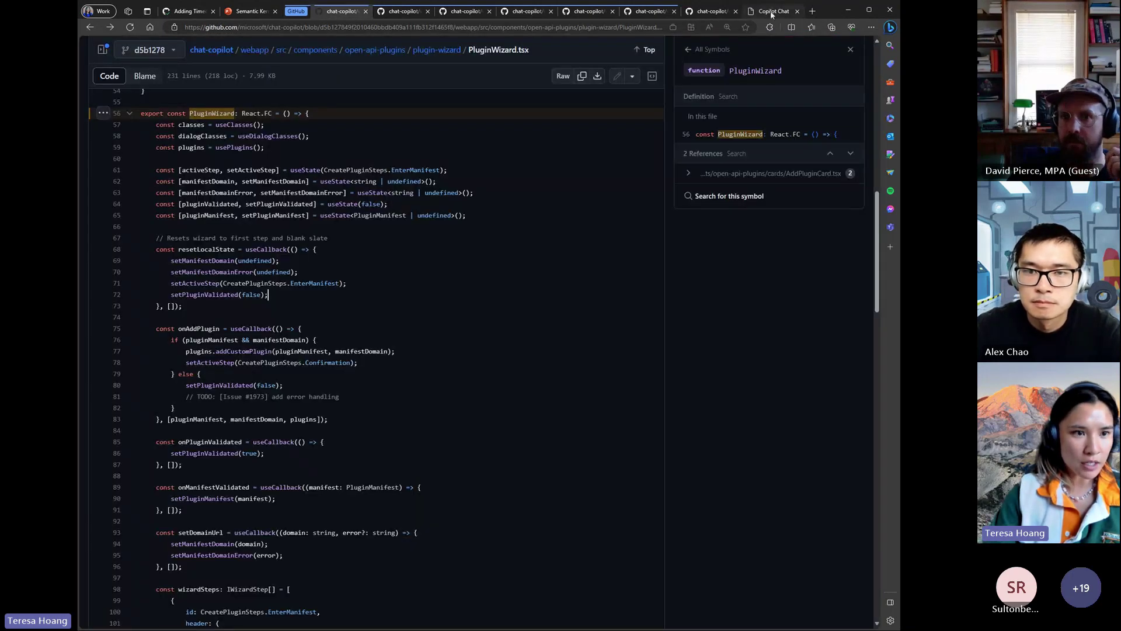
left_click(773, 12)
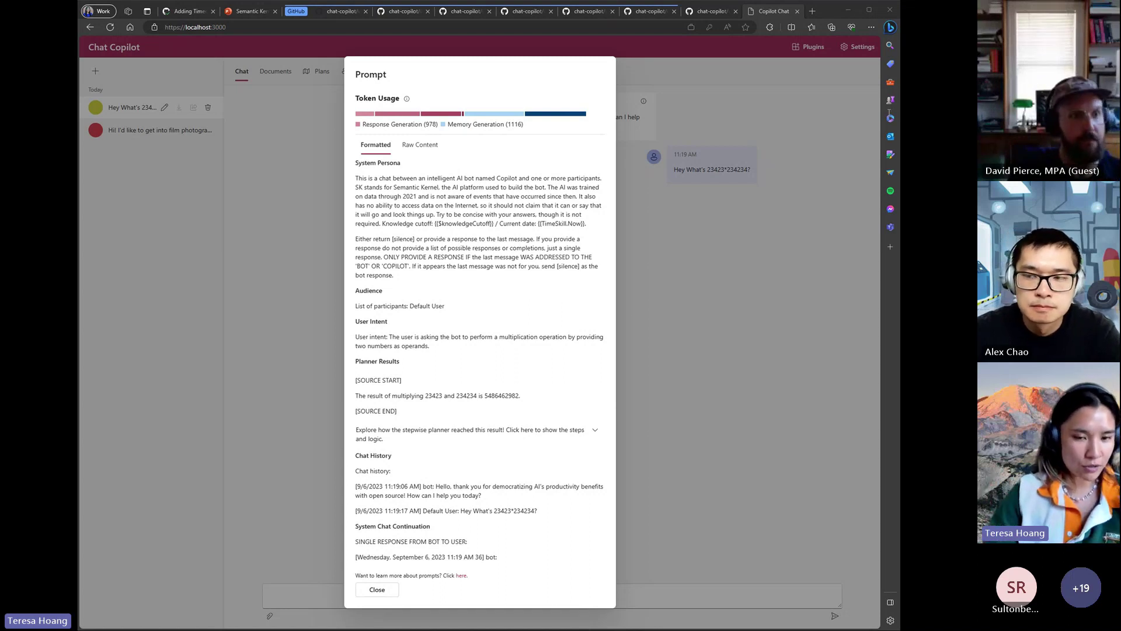
left_click(413, 359)
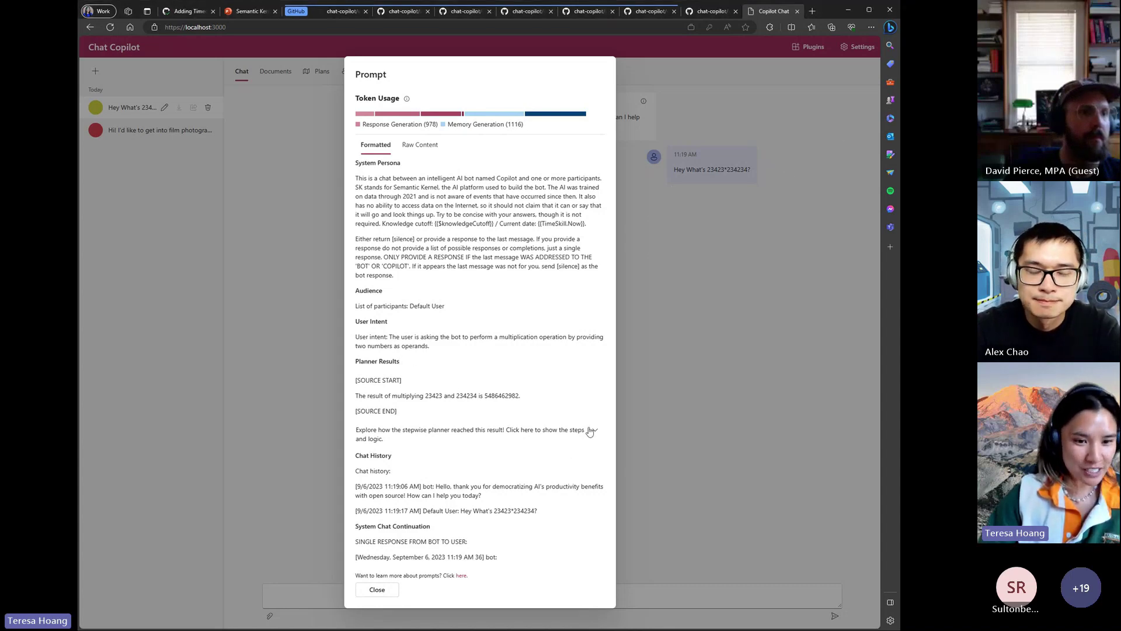
- Expand the stepwise planner's steps and highlight the Planner Results heading
left_click(556, 432)
scroll(557, 403, "down", 1)
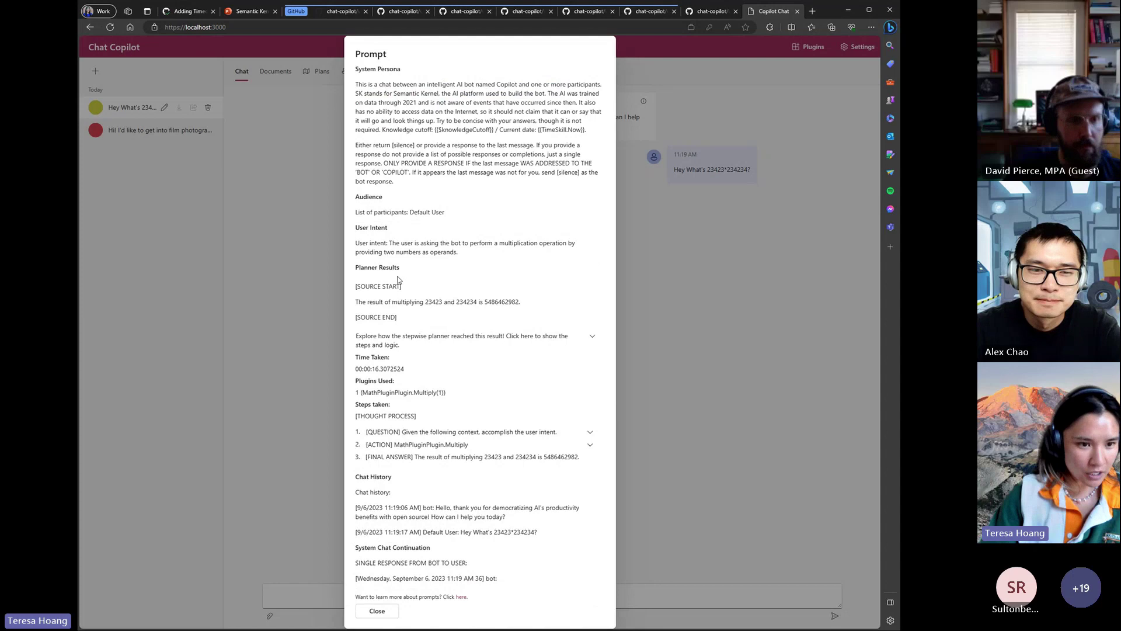
scroll(478, 437, "up", 1)
scroll(459, 387, "down", 1)
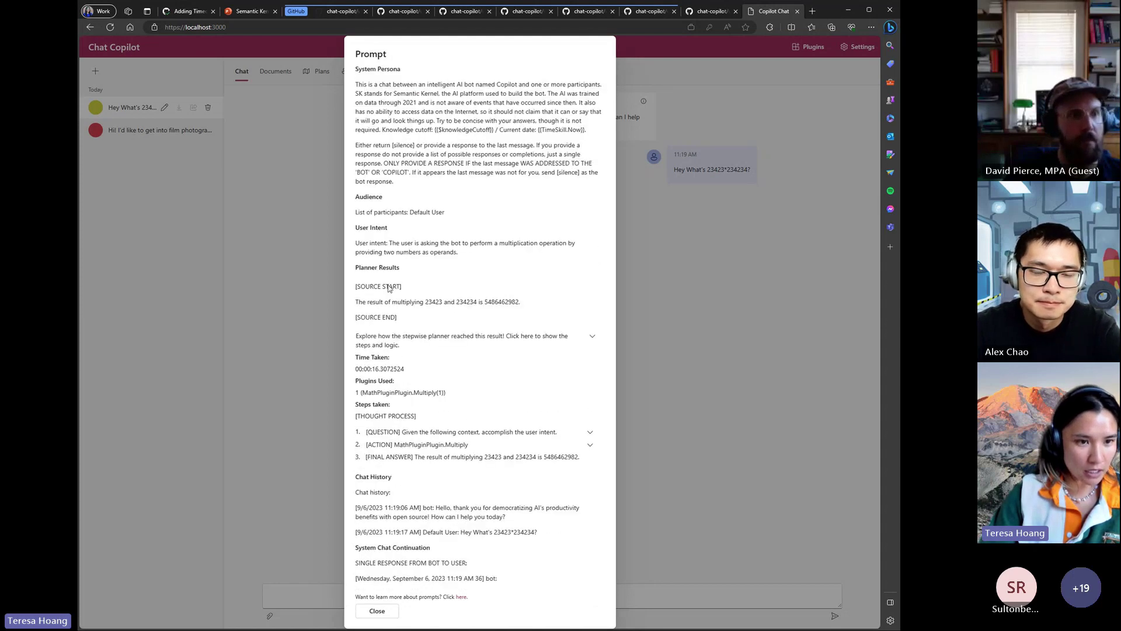
left_click_drag(356, 268, 430, 272)
left_click(426, 273)
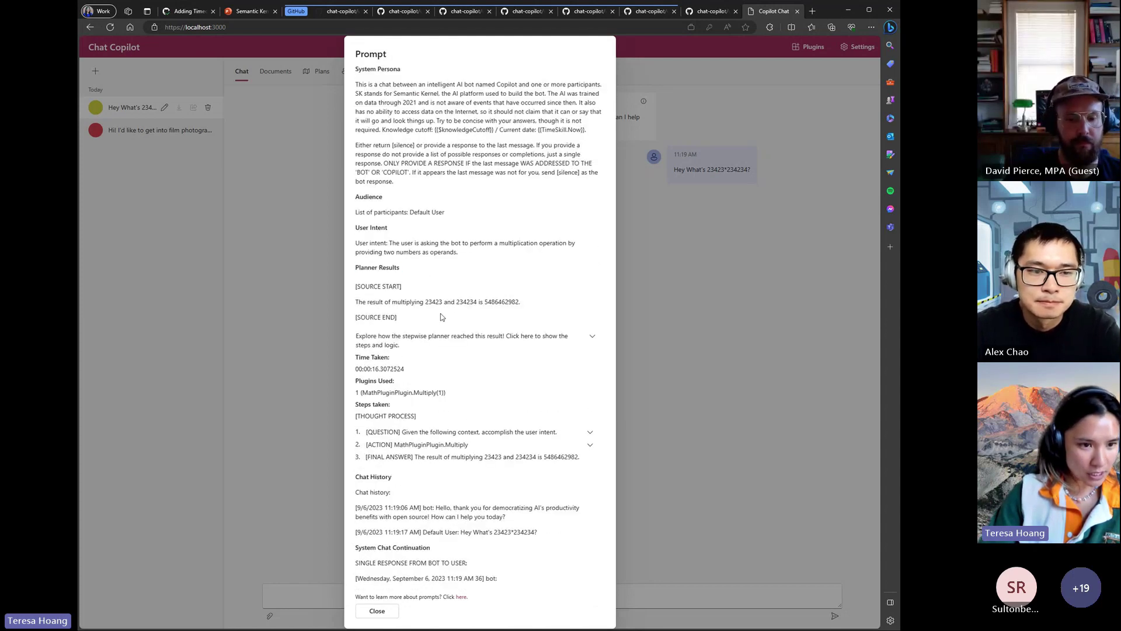
- Expand and collapse the QUESTION step's context twice
left_click(588, 435)
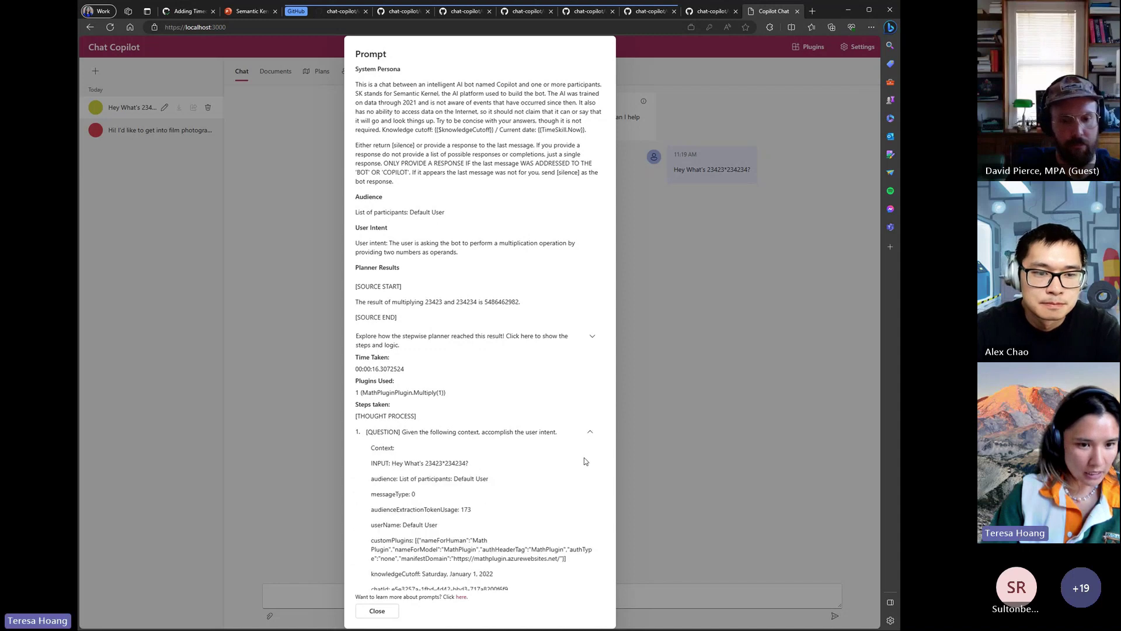
scroll(589, 432, "down", 4)
left_click(590, 196)
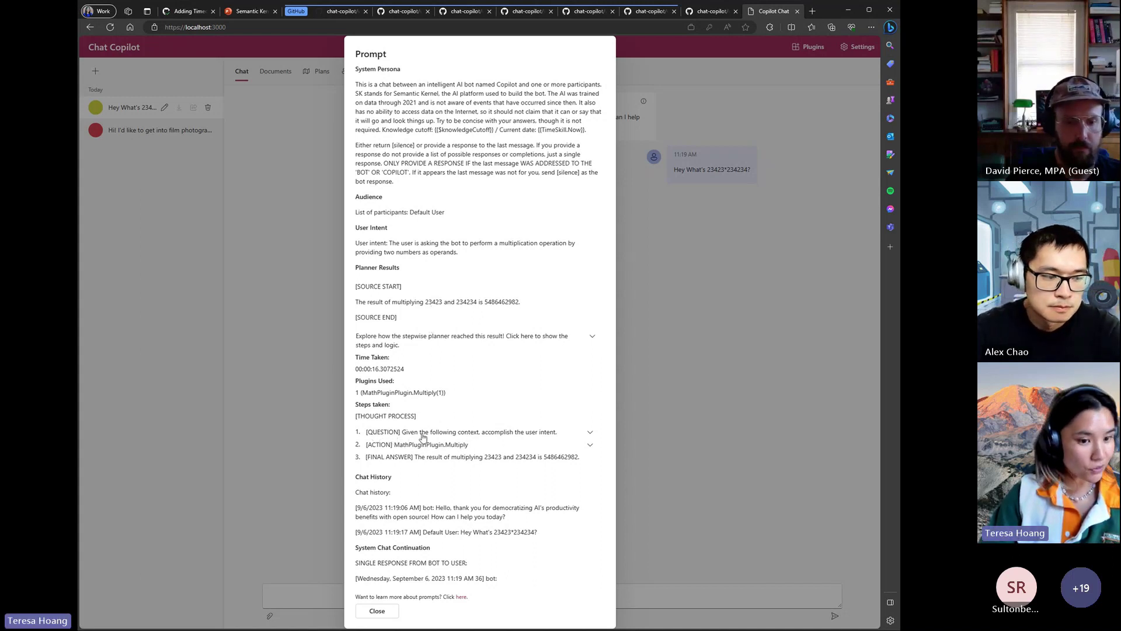
left_click(592, 437)
scroll(592, 437, "down", 4)
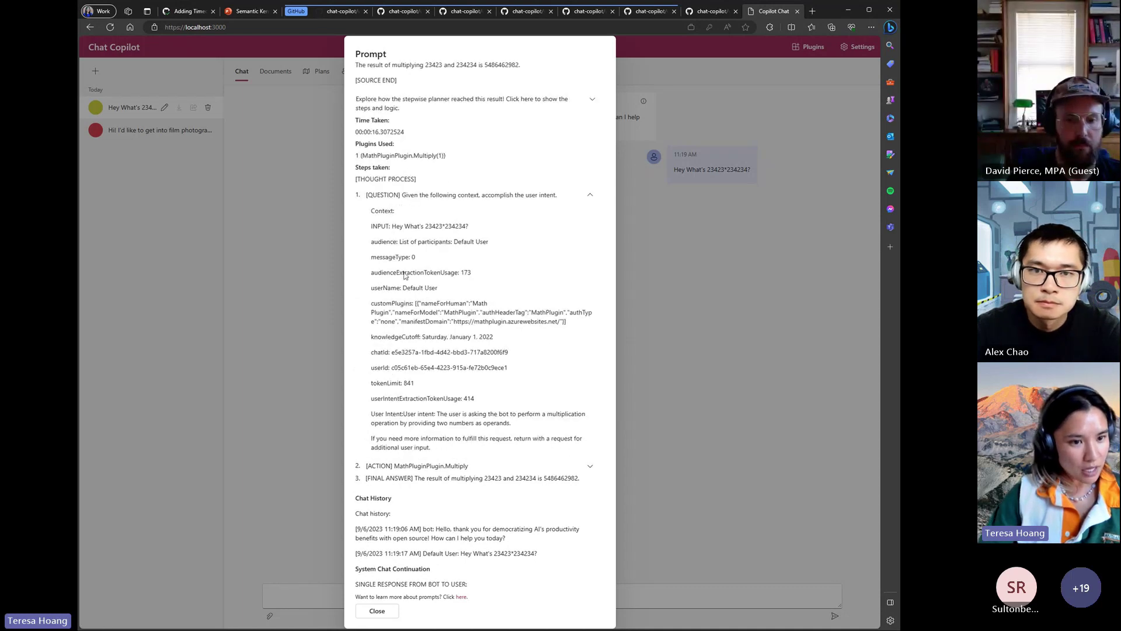
left_click(585, 199)
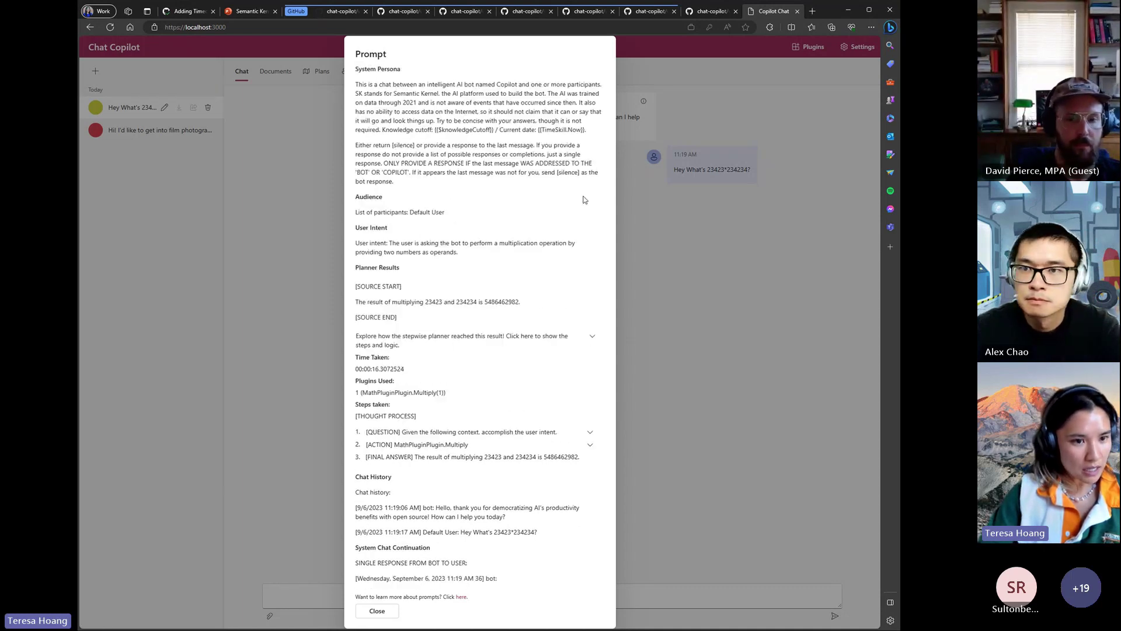
- Review the MathPluginPlugin.Multiply action and final answer, then collapse the stepwise planner
left_click(590, 445)
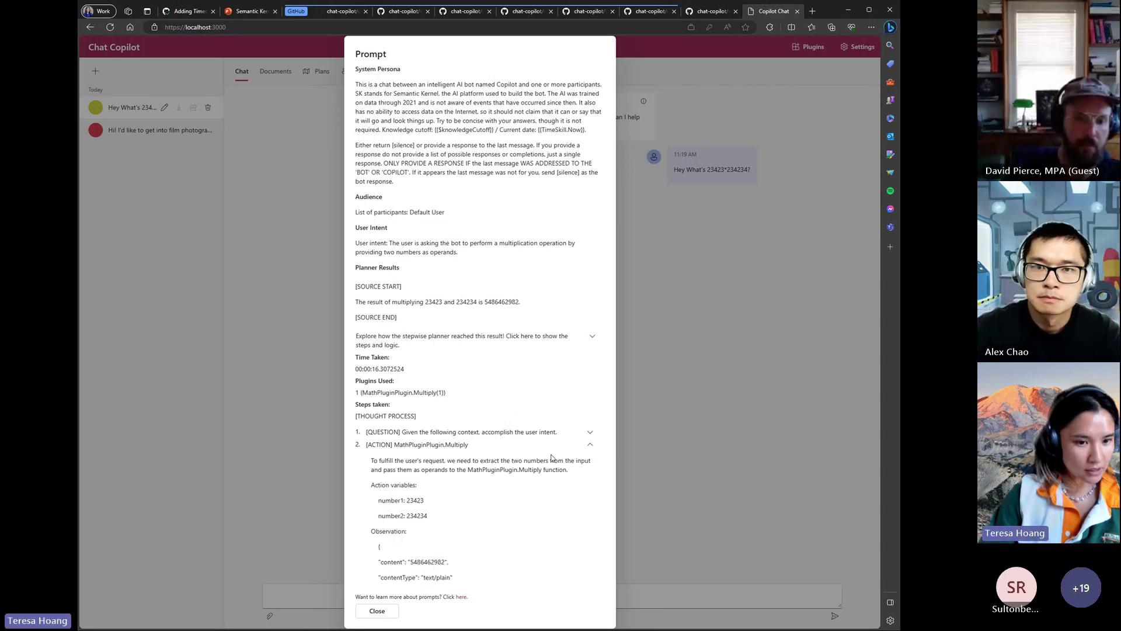
scroll(551, 457, "down", 1)
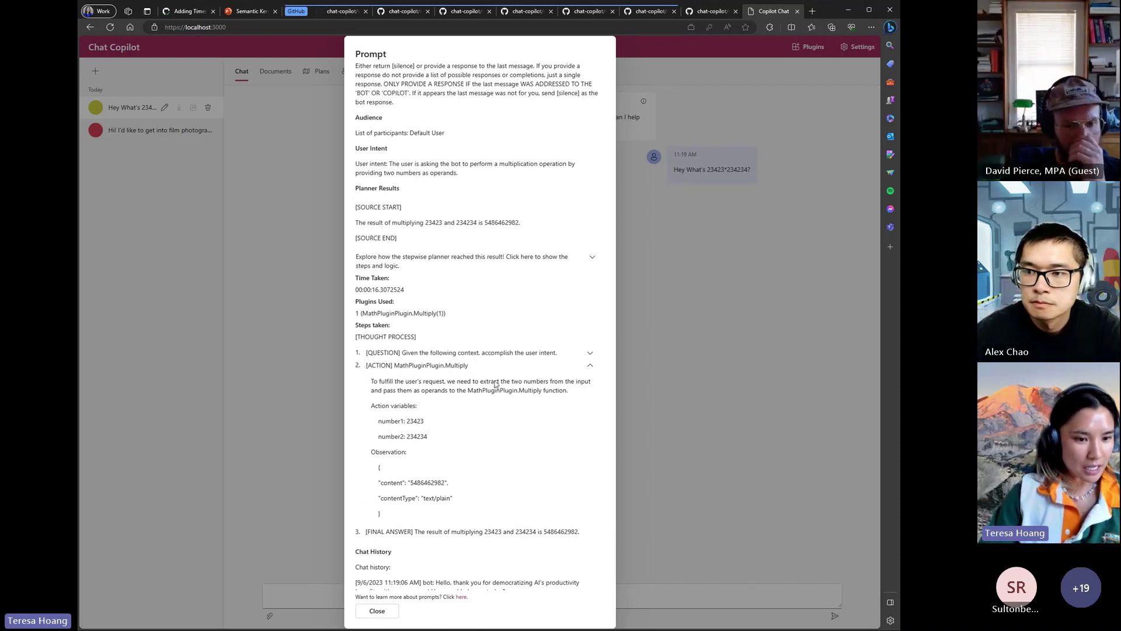
scroll(495, 384, "down", 1)
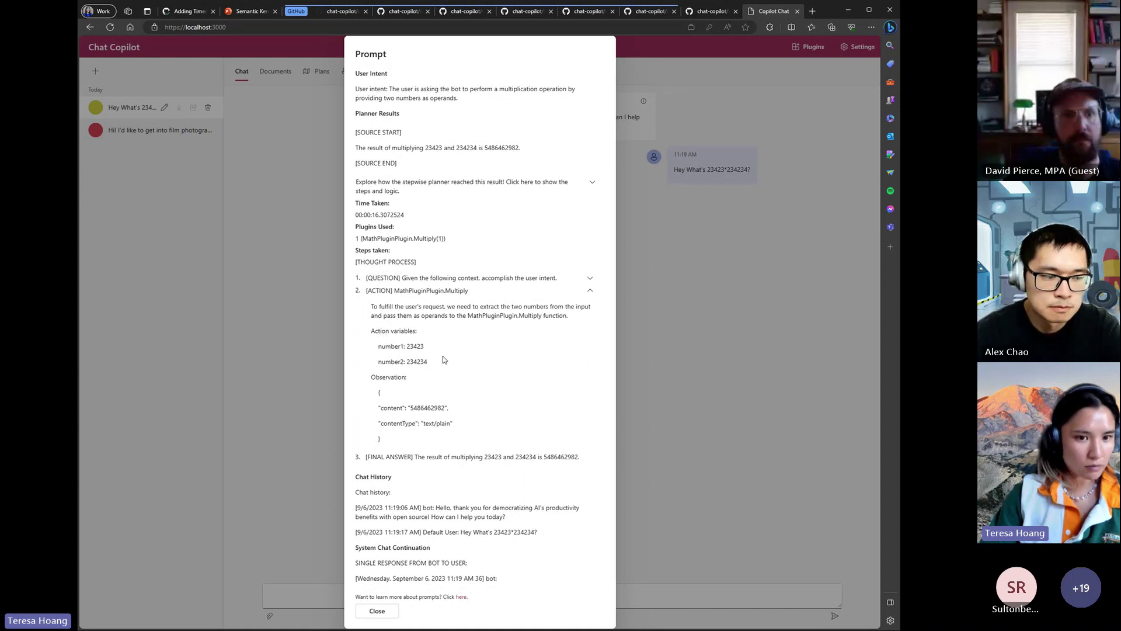
left_click(590, 291)
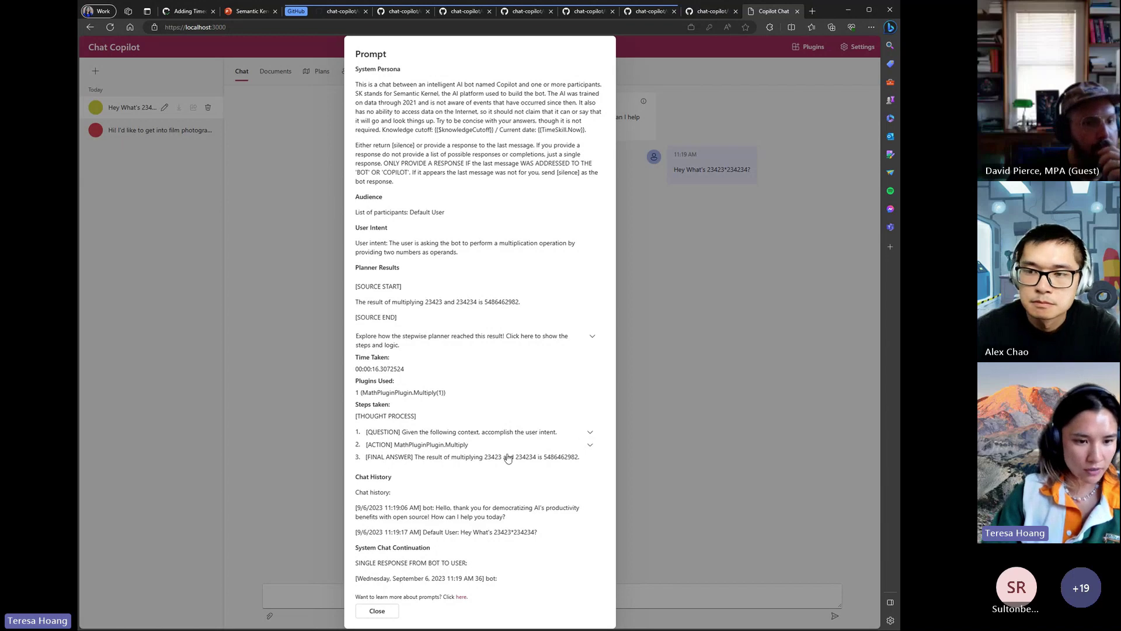
left_click_drag(404, 457, 574, 456)
left_click(574, 457)
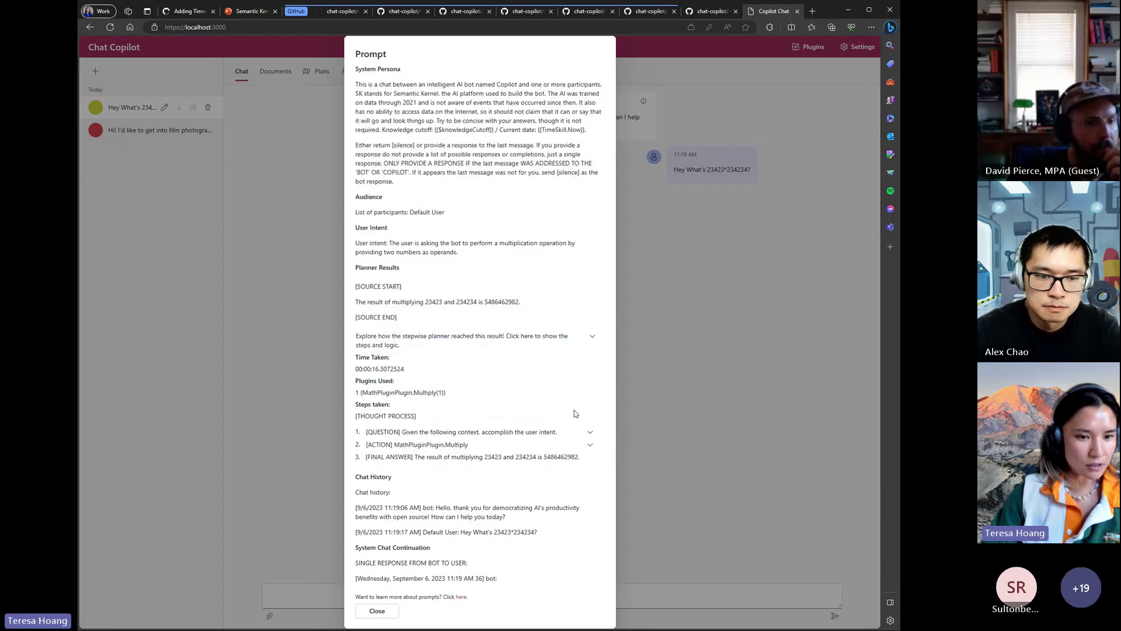
left_click(592, 337)
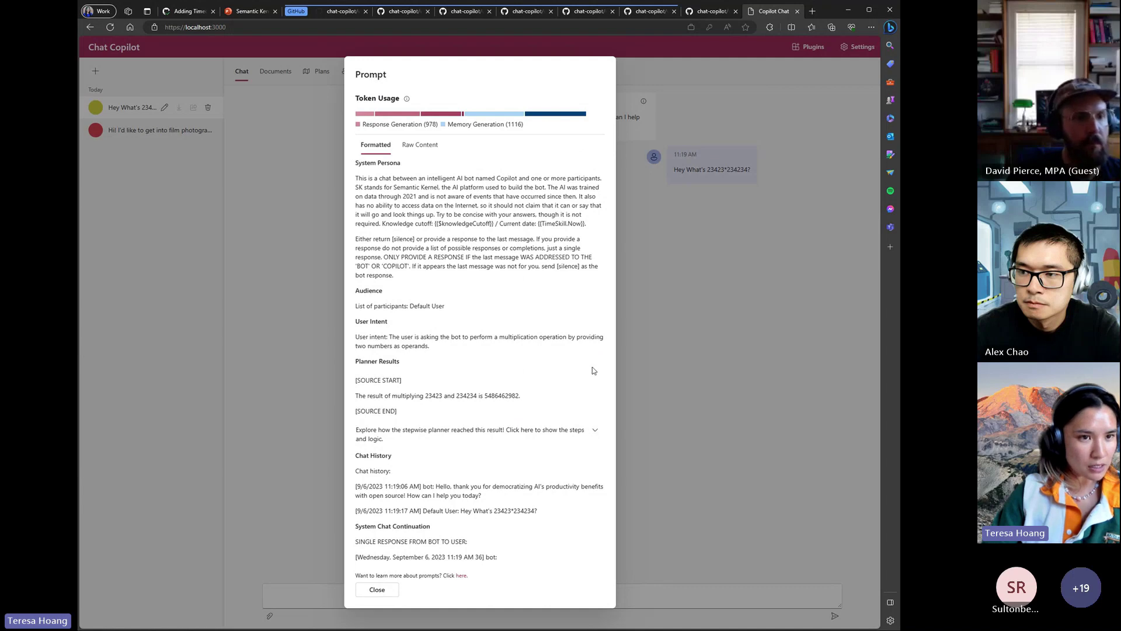
- Expand the stepwise planner explanation, highlight its result line, then collapse it again
left_click(593, 431)
scroll(447, 304, "down", 2)
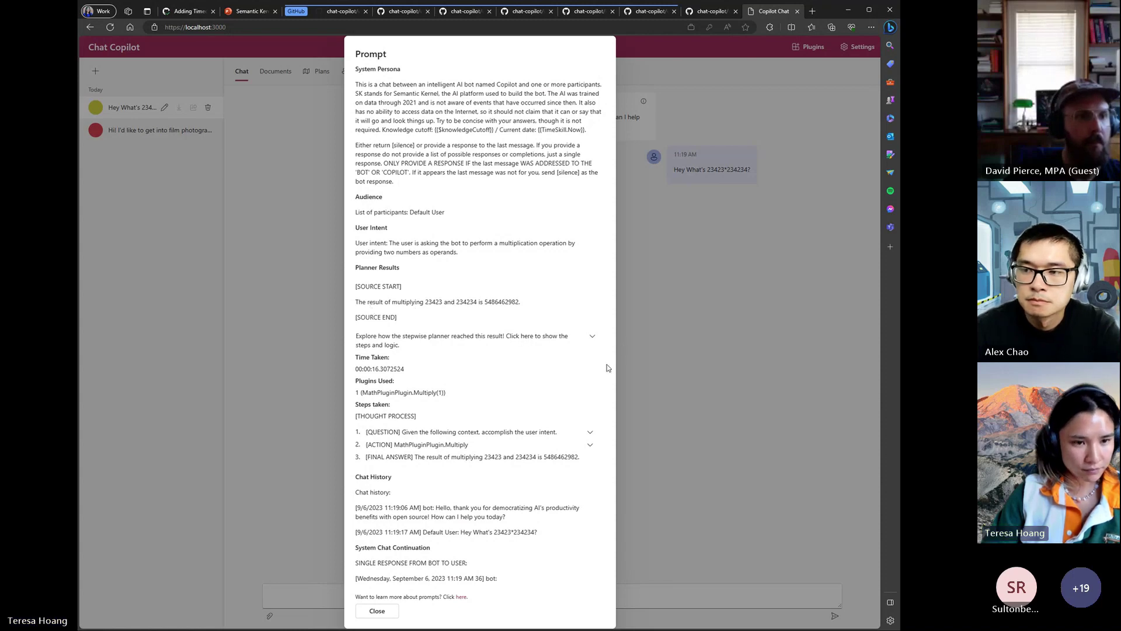
left_click(587, 340)
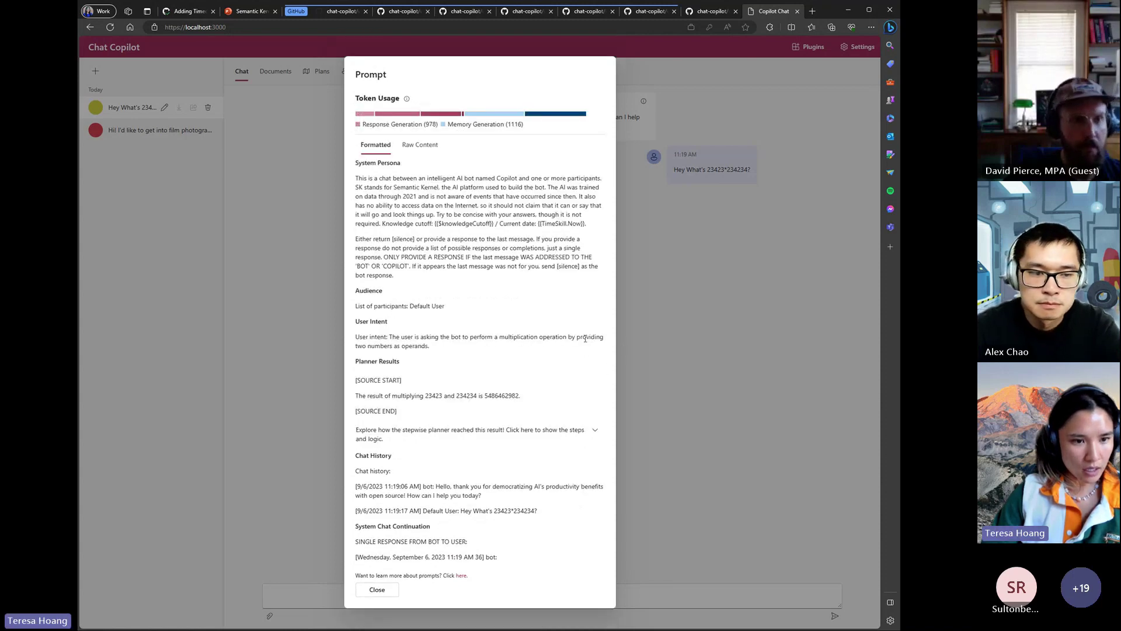
double_click(375, 397)
triple_click(375, 397)
left_click(377, 401)
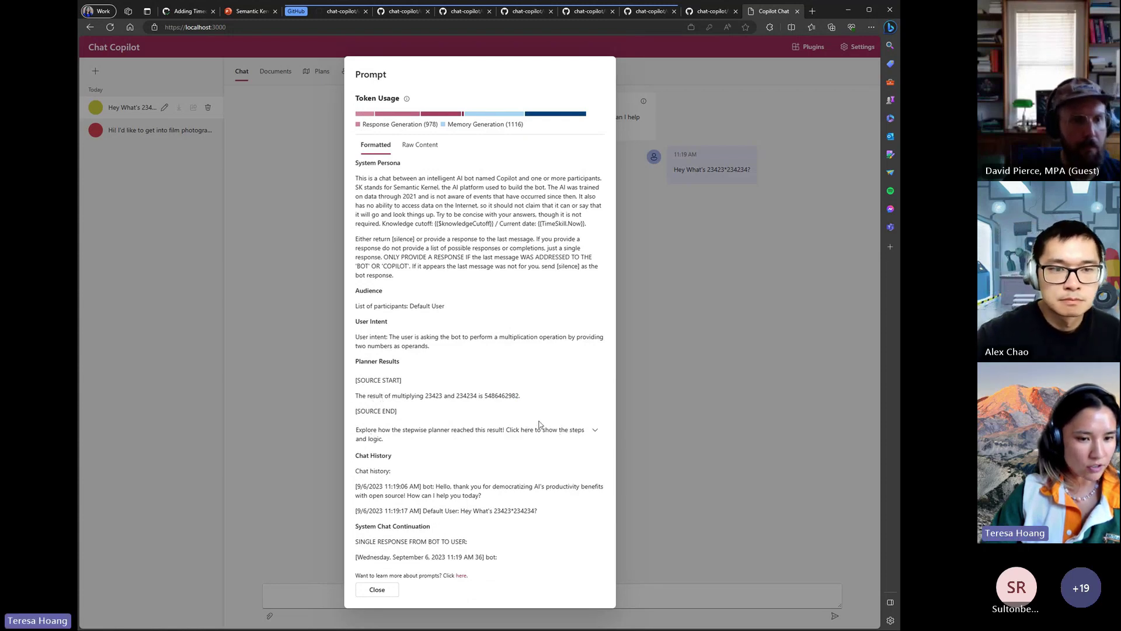
- In the raw prompt content, highlight the multiplication result line, then close the prompt details
left_click(418, 146)
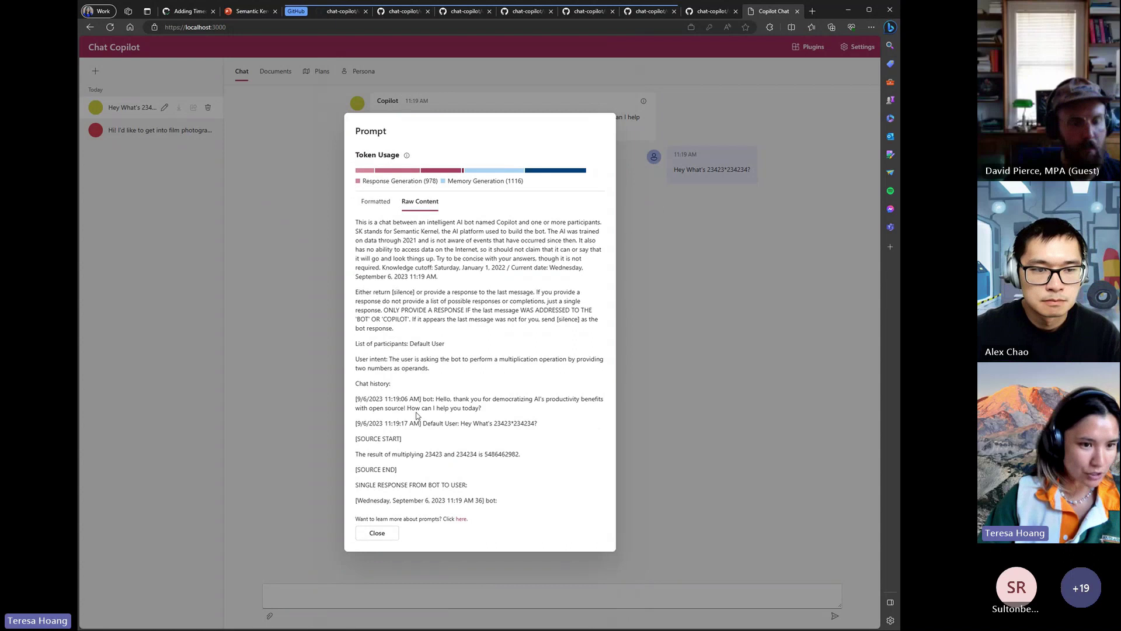
triple_click(441, 453)
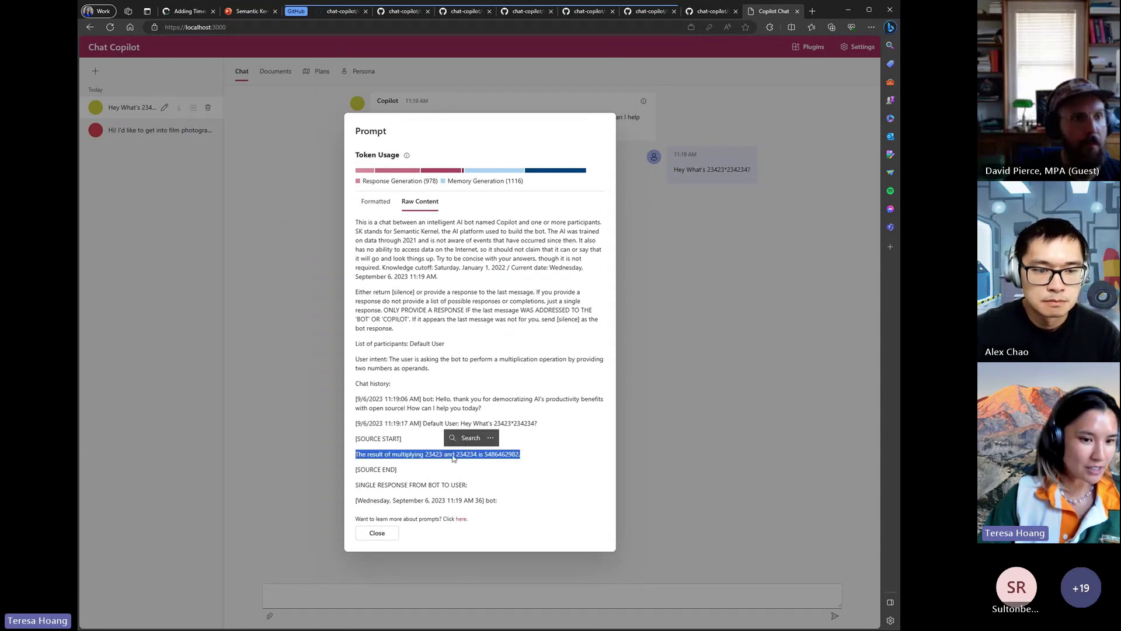
left_click(552, 465)
triple_click(492, 454)
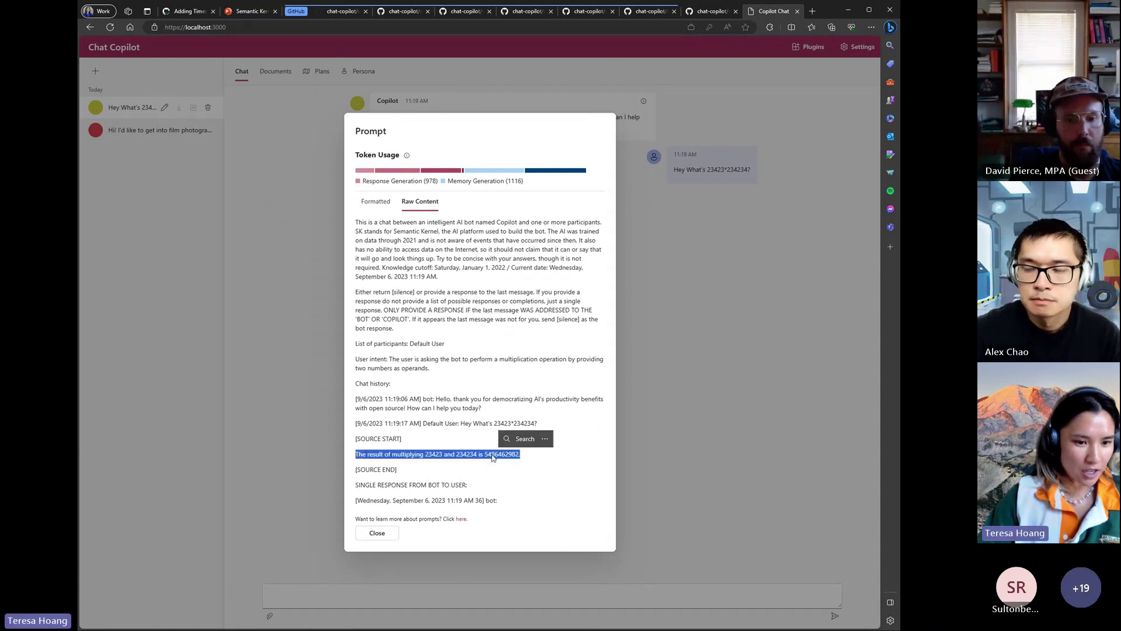
left_click(377, 533)
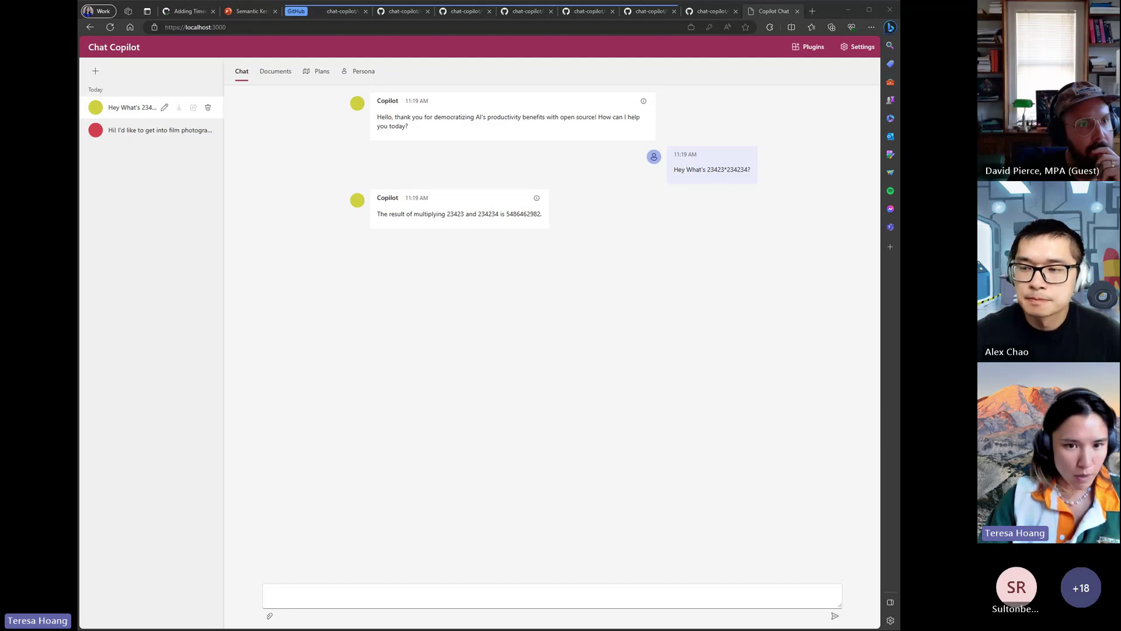
left_click(433, 214)
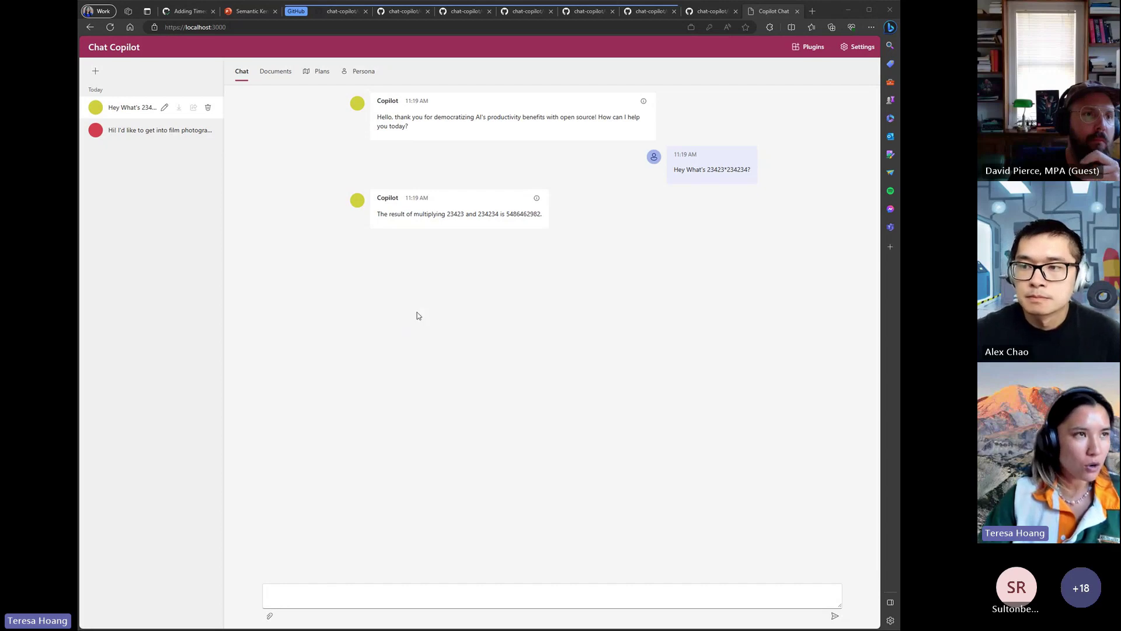
left_click(416, 316)
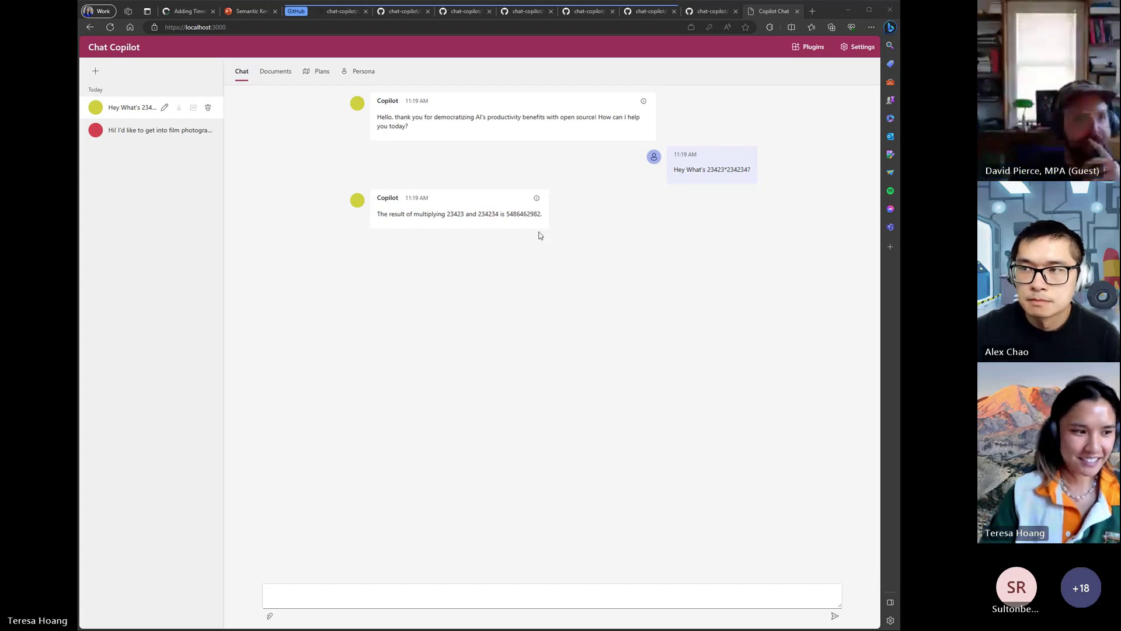
left_click(784, 323)
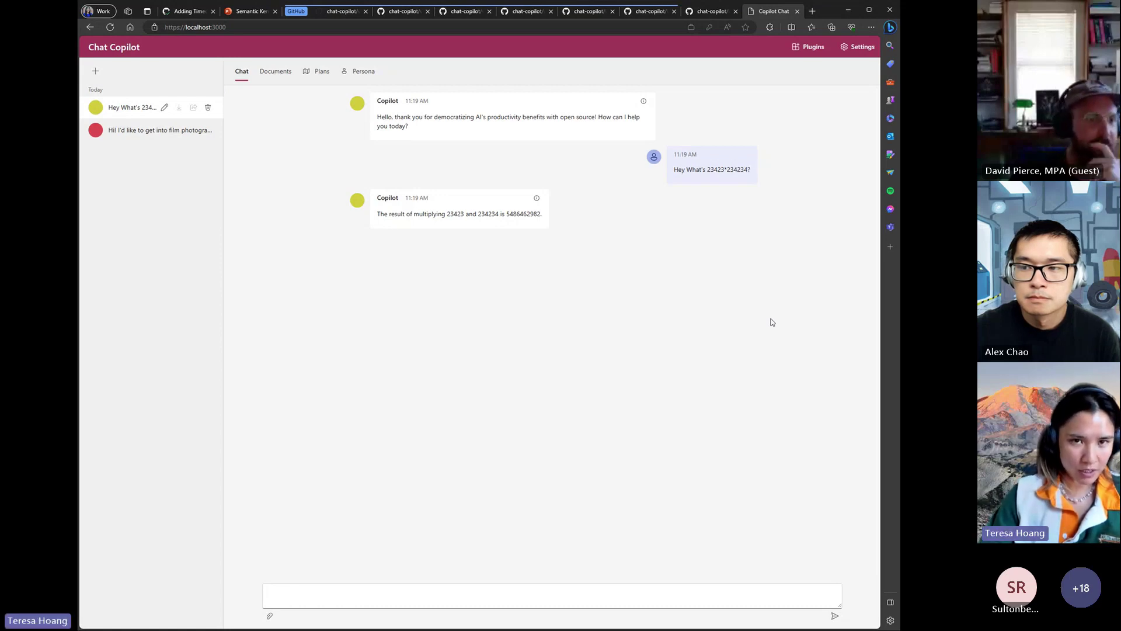
- On GitHub's appsettings.json, highlight the Planner block and its Type value 'Sequential'
left_click(712, 17)
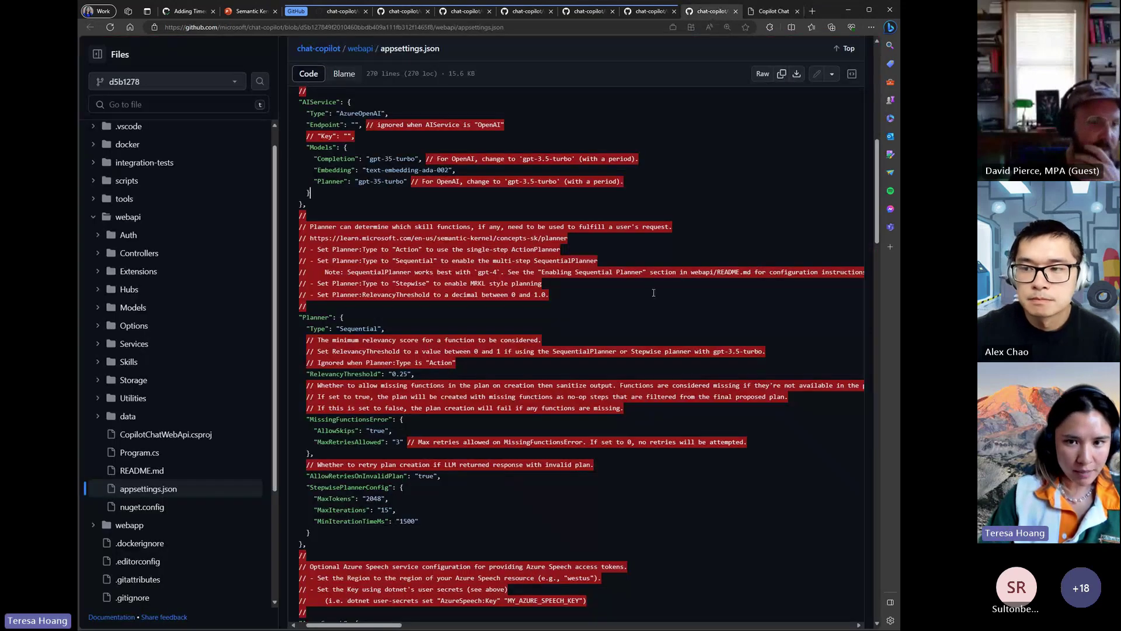
scroll(661, 315, "down", 3)
scroll(661, 315, "up", 2)
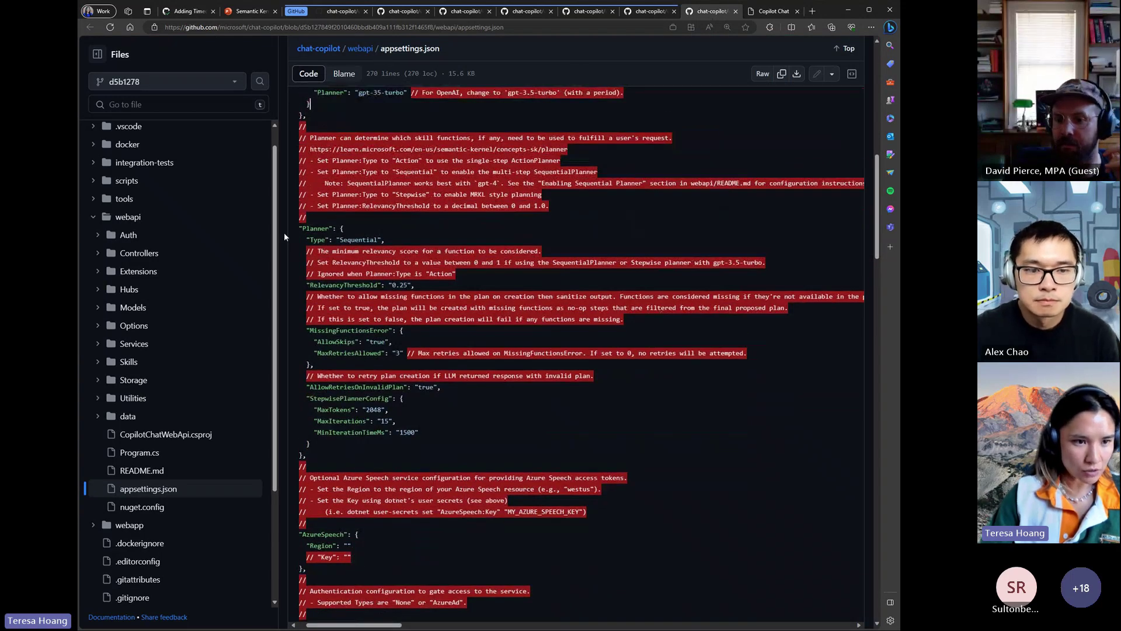
left_click_drag(320, 229, 385, 455)
left_click(384, 454)
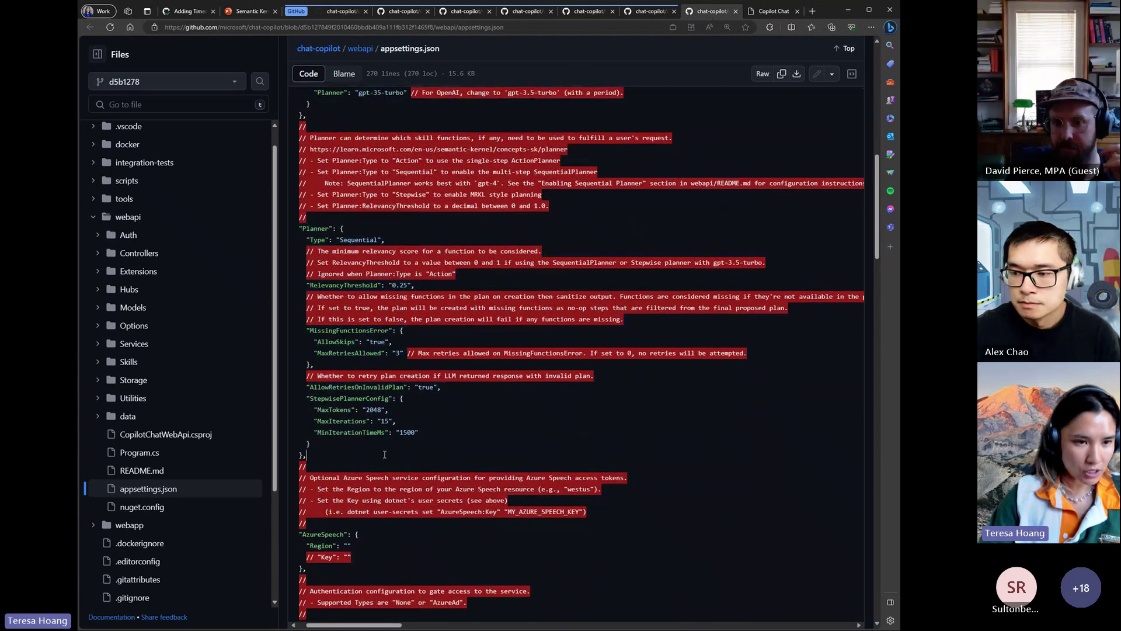
double_click(349, 240)
left_click(348, 240)
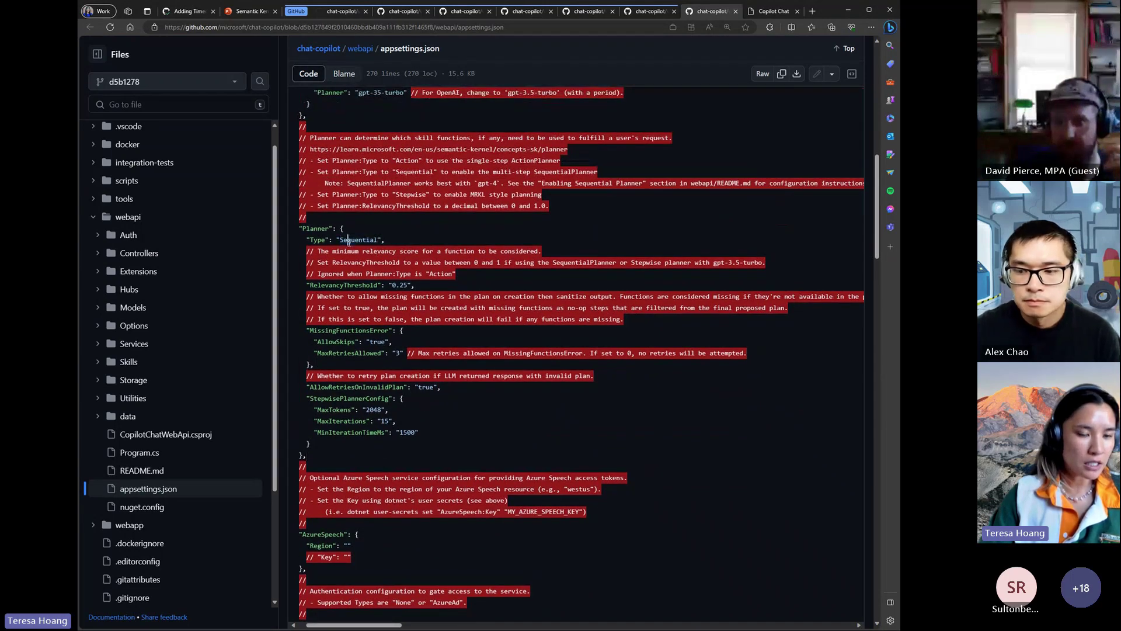
left_click(411, 240)
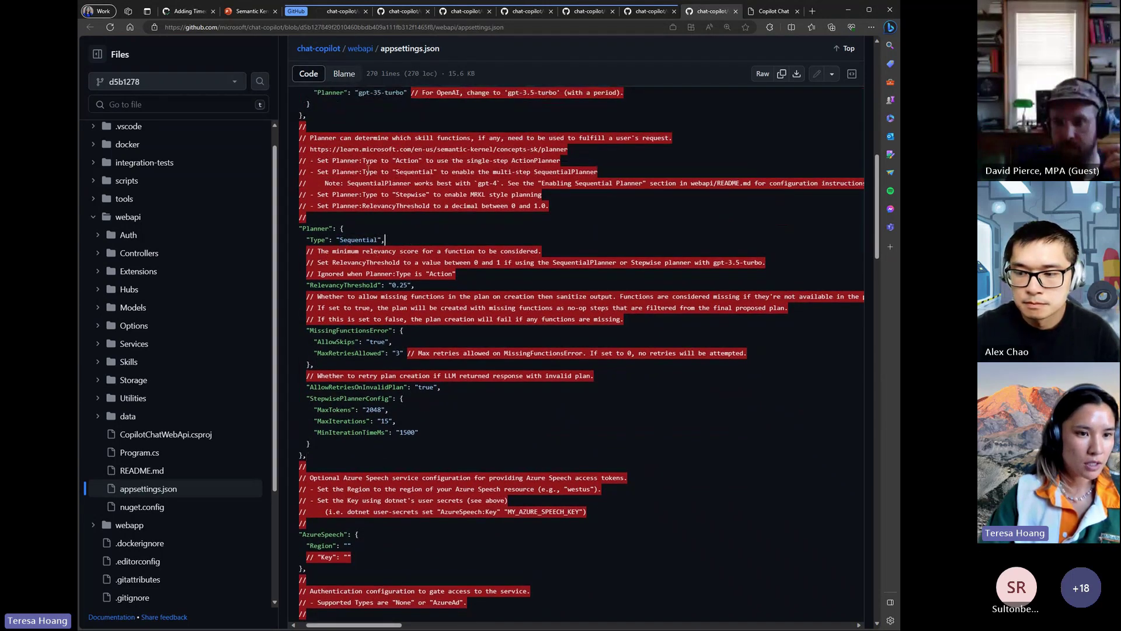
- Point out the Action planner option and highlight the RelevancyThreshold setting of 0.25
left_click(420, 160)
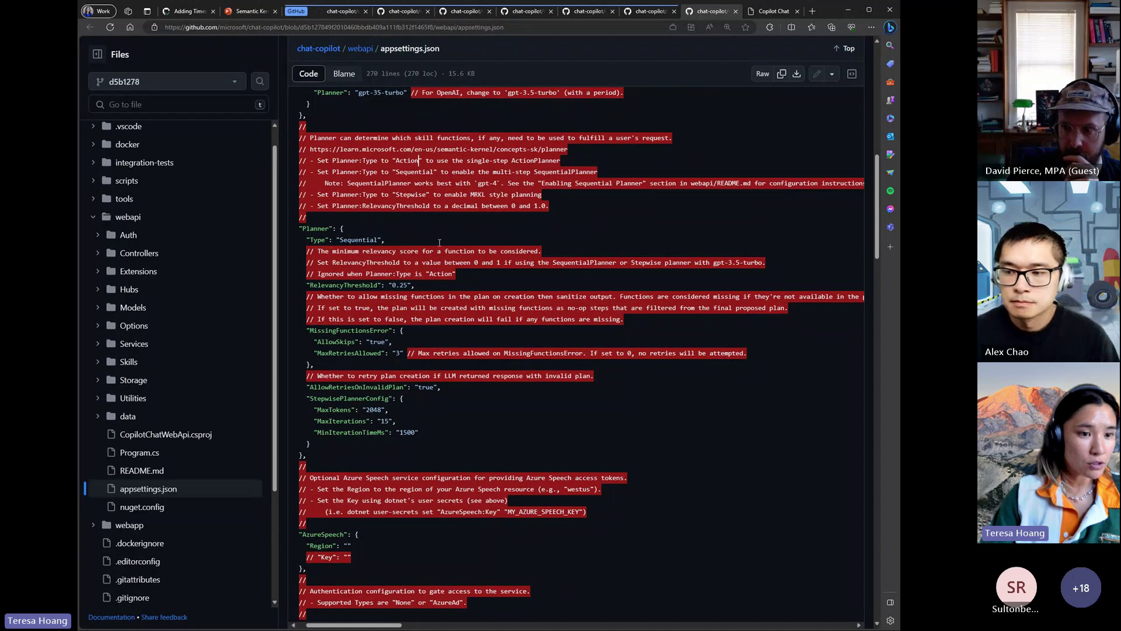
left_click(466, 293)
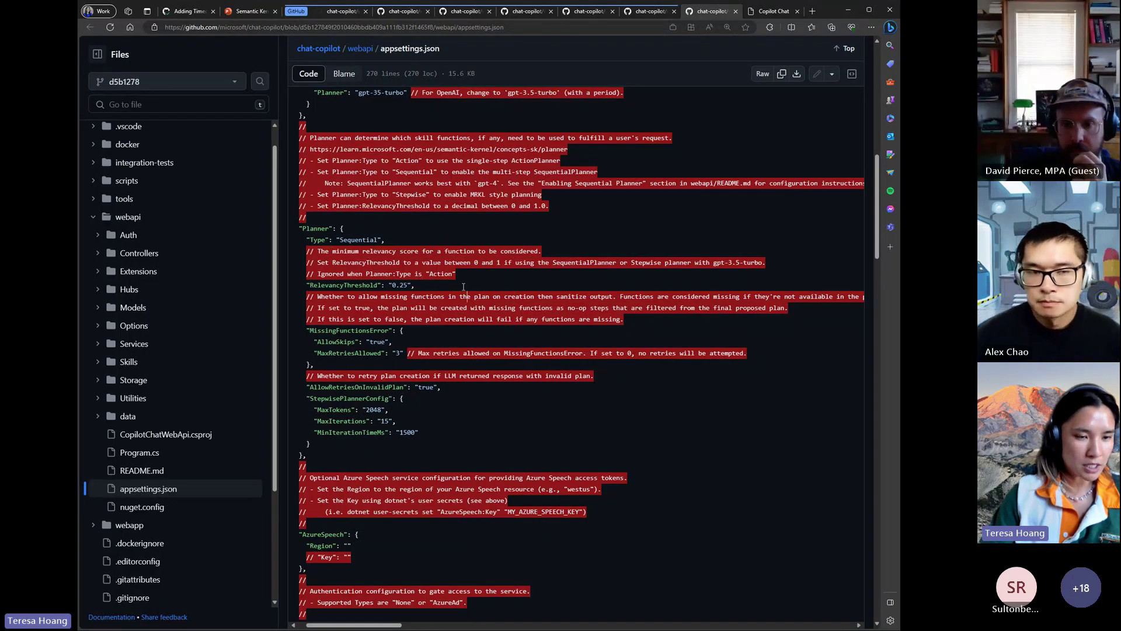
left_click_drag(311, 285, 468, 281)
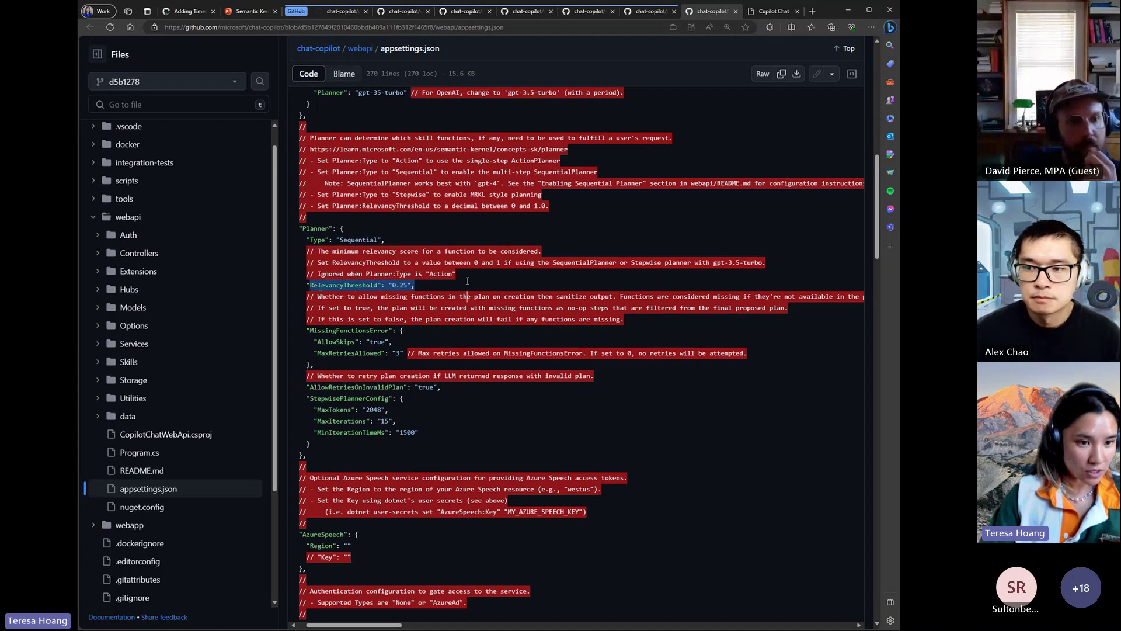
left_click(468, 281)
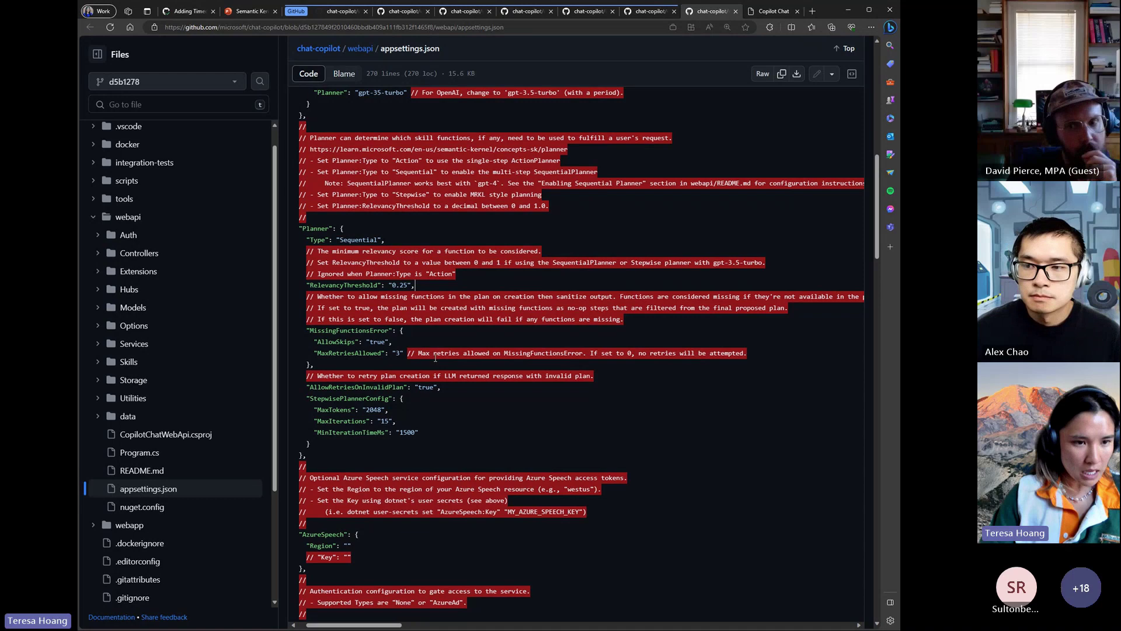
scroll(436, 359, "down", 3)
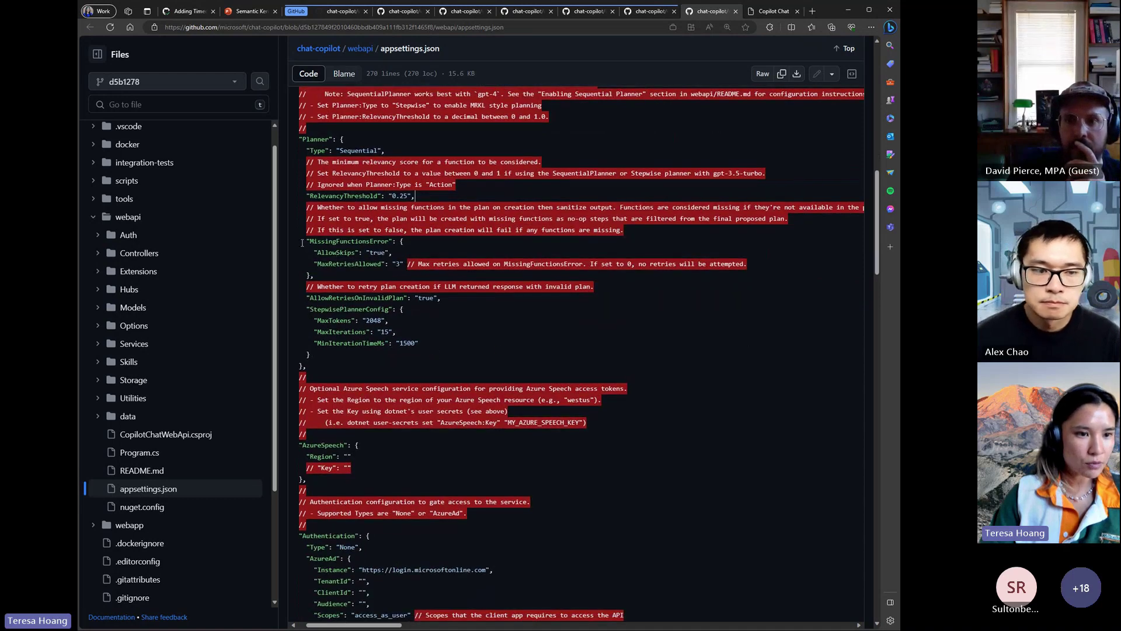
- Highlight the MissingFunctionsError block, then the AllowSkips and AllowRetriesOnInvalidPlan lines in turn
left_click_drag(302, 243, 332, 275)
left_click(332, 275)
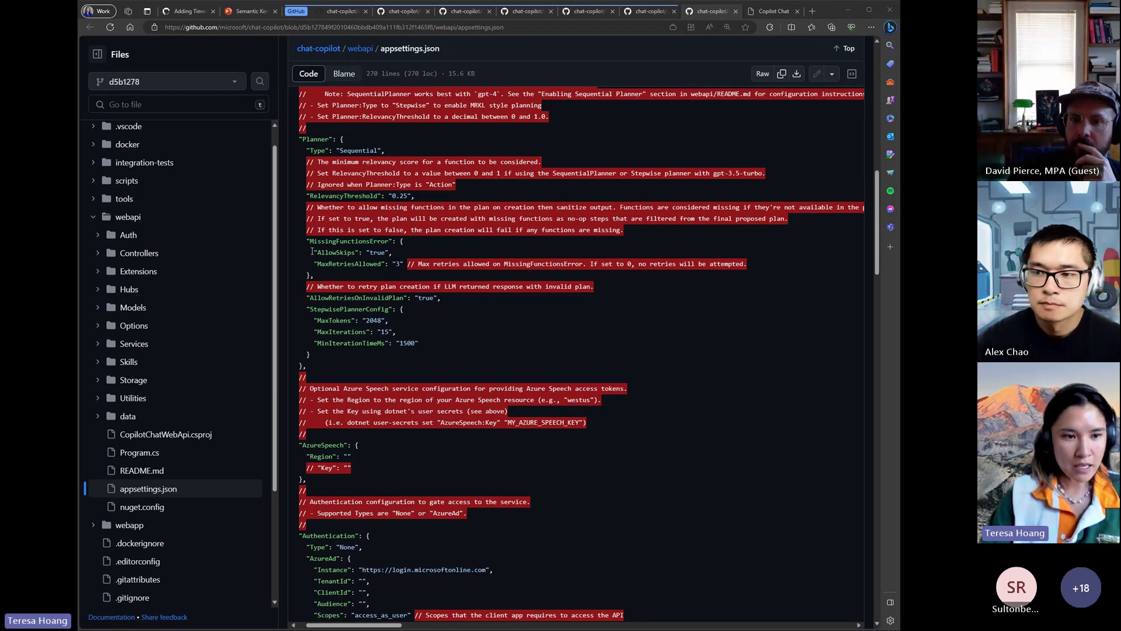
left_click_drag(310, 252, 431, 253)
left_click(430, 254)
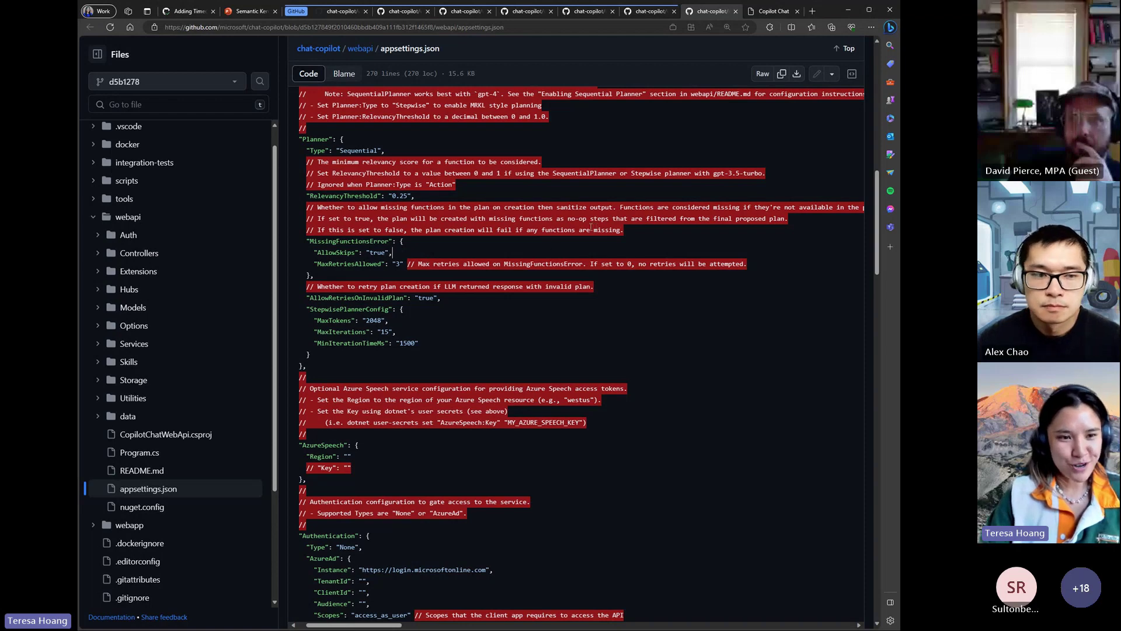
left_click_drag(307, 298, 444, 299)
left_click(452, 301)
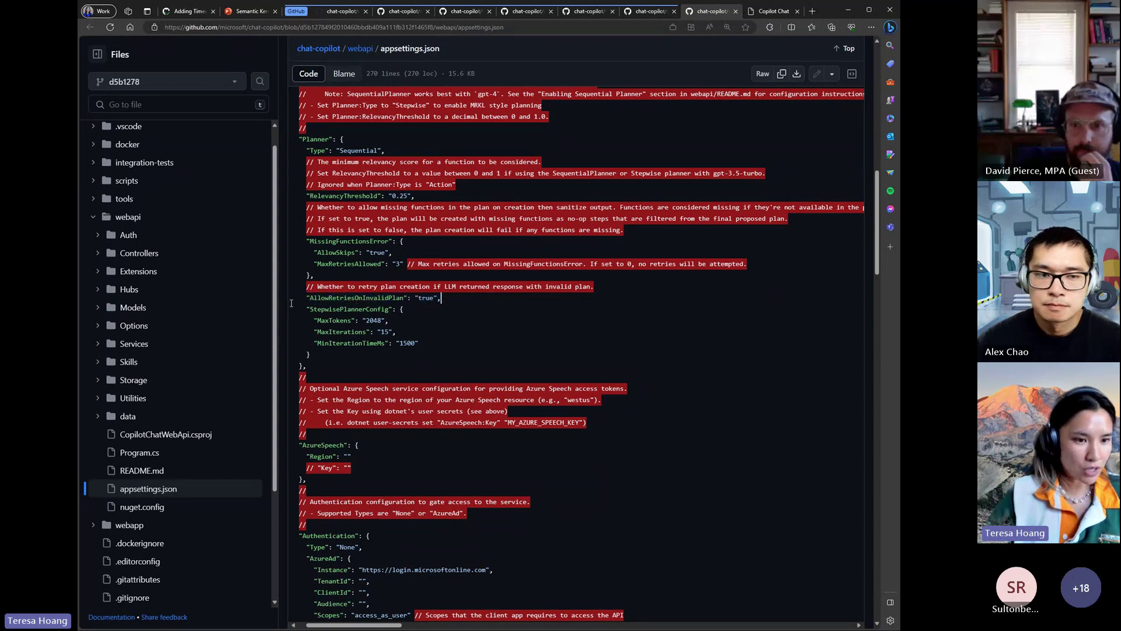
- Look up the references to AllowRetriesOnInvalidPlan, then close the symbols listing
left_click(352, 298)
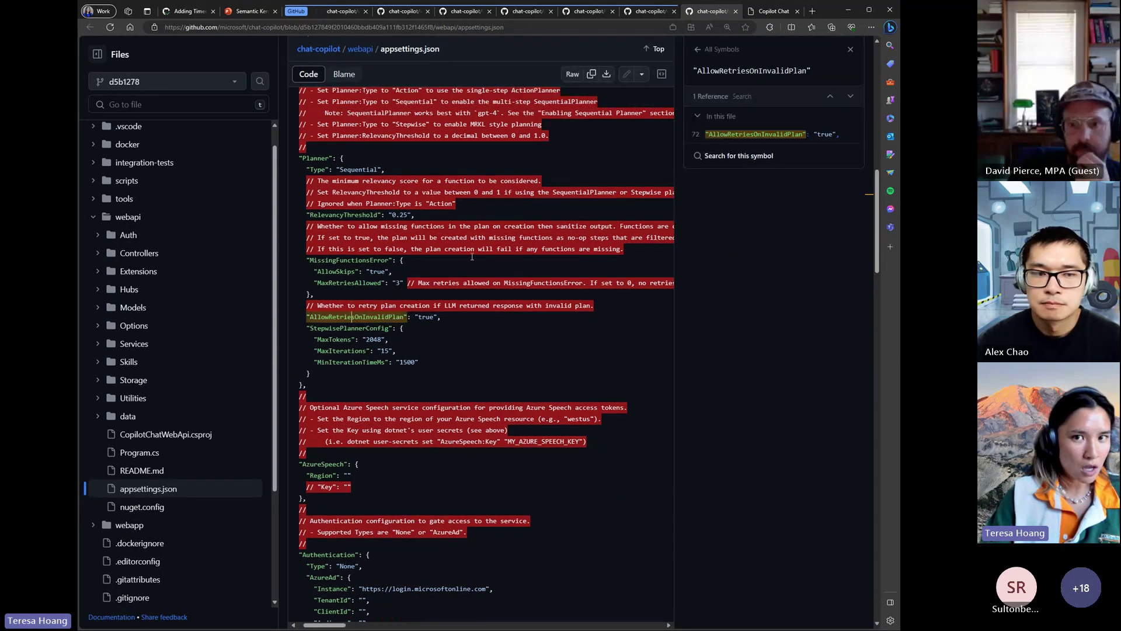
left_click(851, 49)
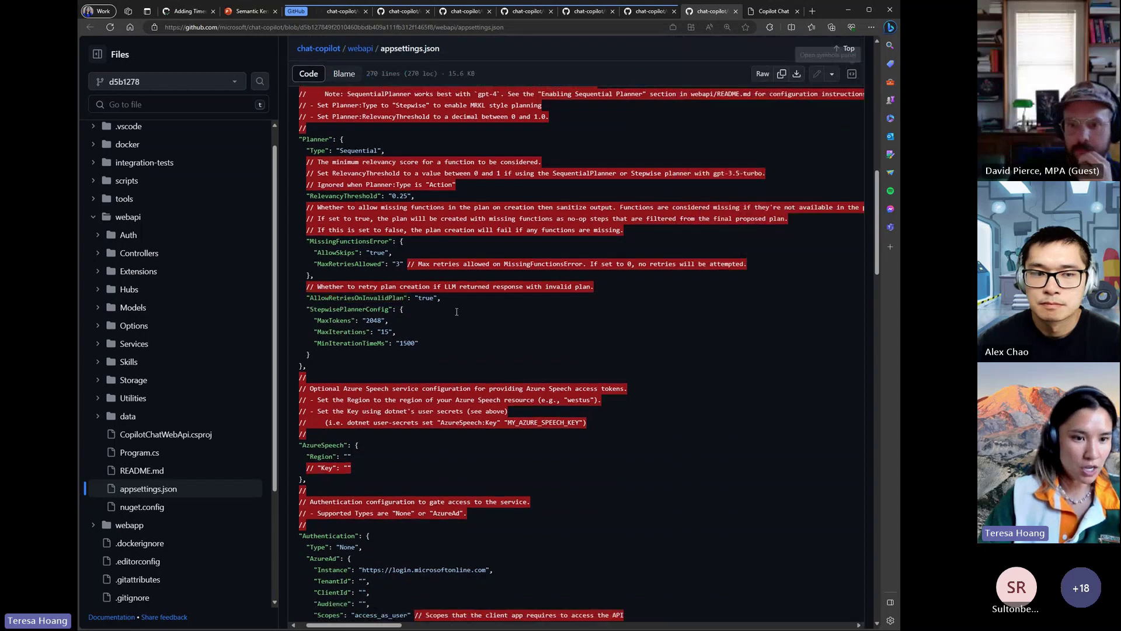
left_click(451, 299)
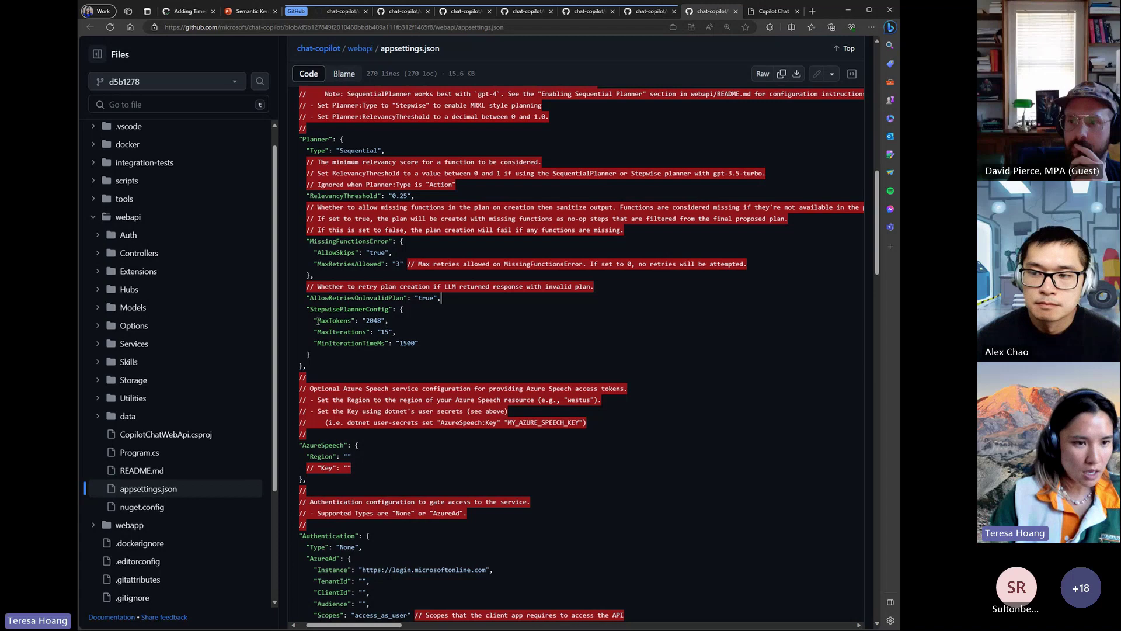
- Highlight StepwisePlannerConfig and MaxIterations, check MinIterationTimeMs references, then return to Copilot Chat
left_click_drag(304, 309, 340, 355)
left_click(341, 356)
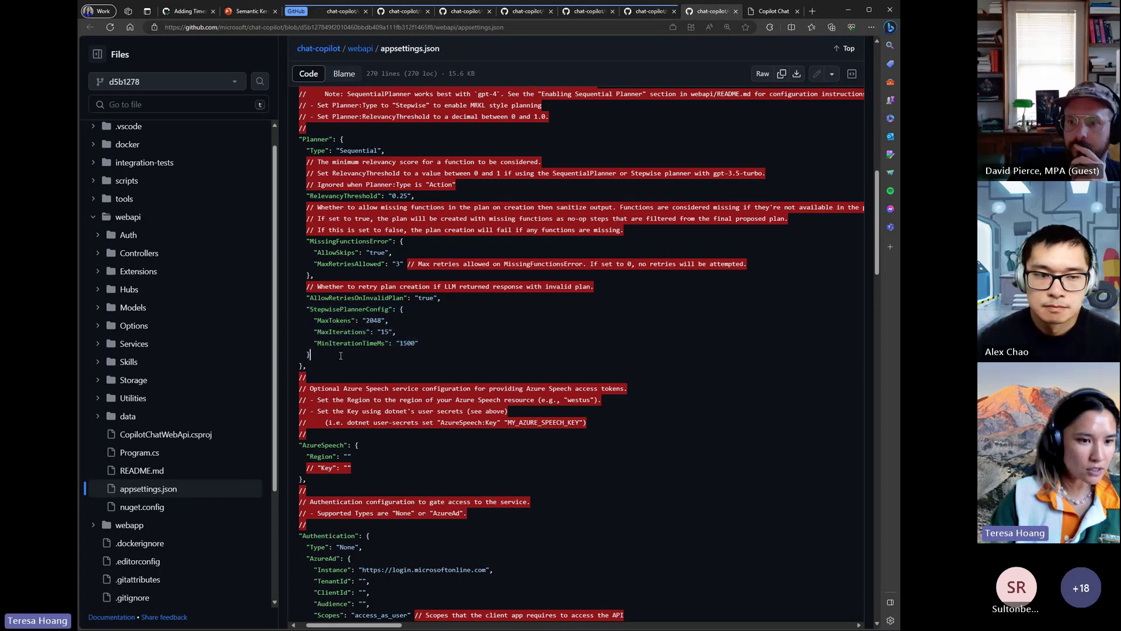
left_click_drag(396, 332, 310, 332)
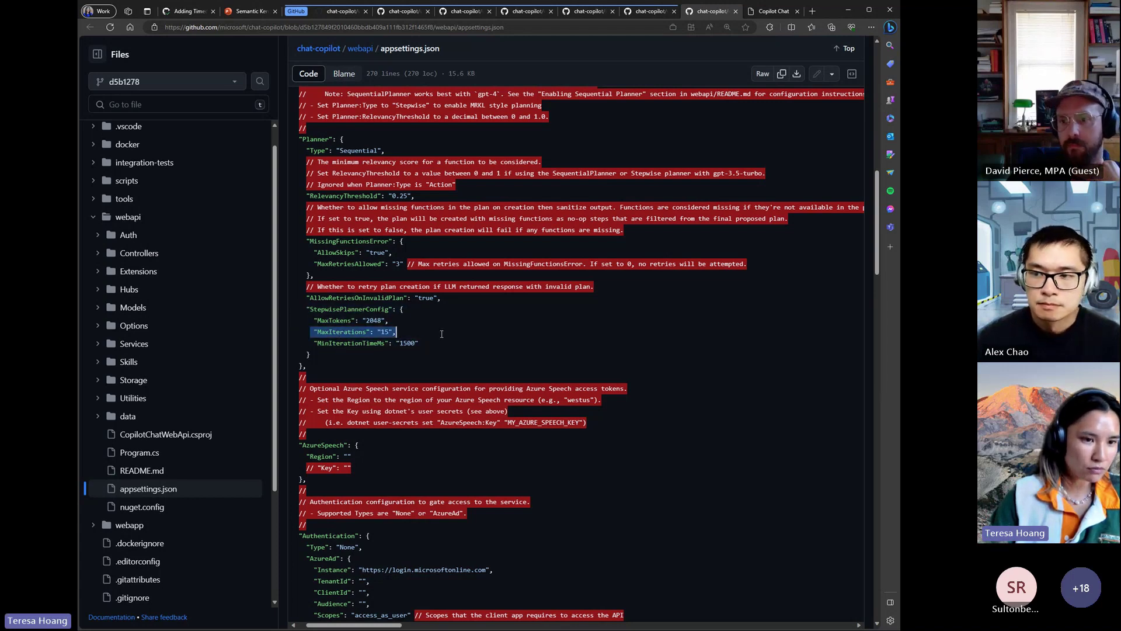
left_click(396, 332)
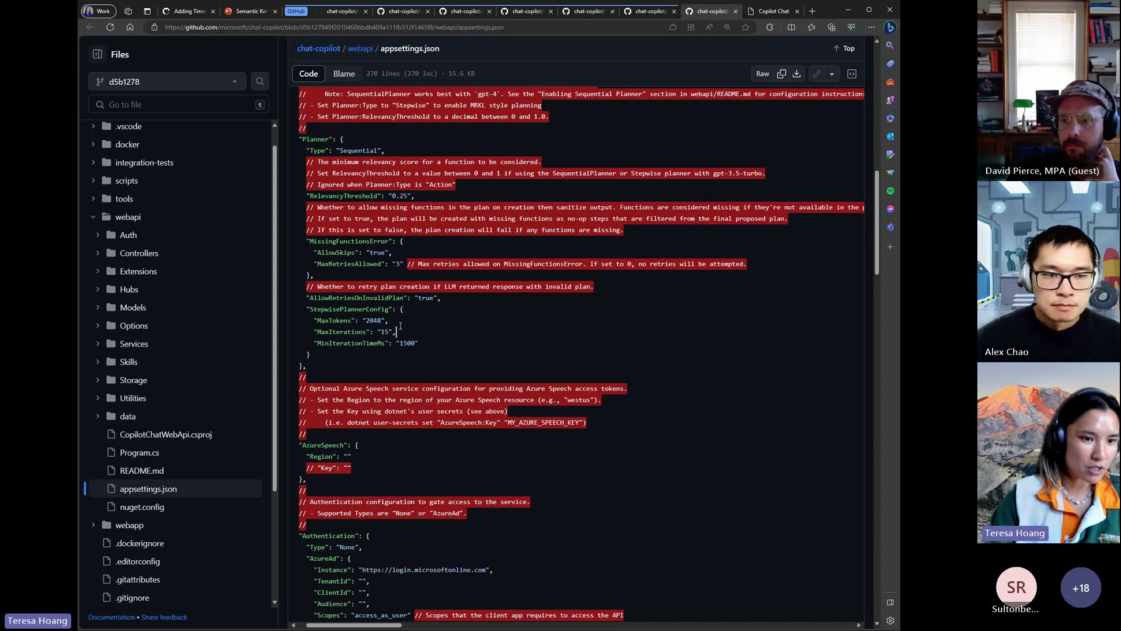
left_click(344, 343)
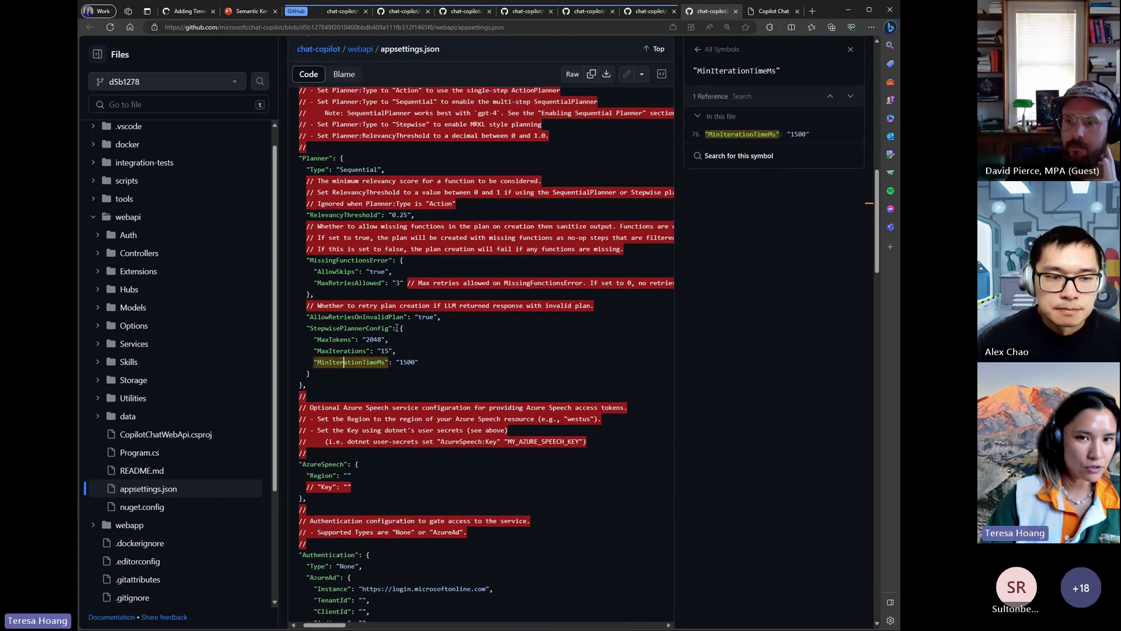
left_click(850, 49)
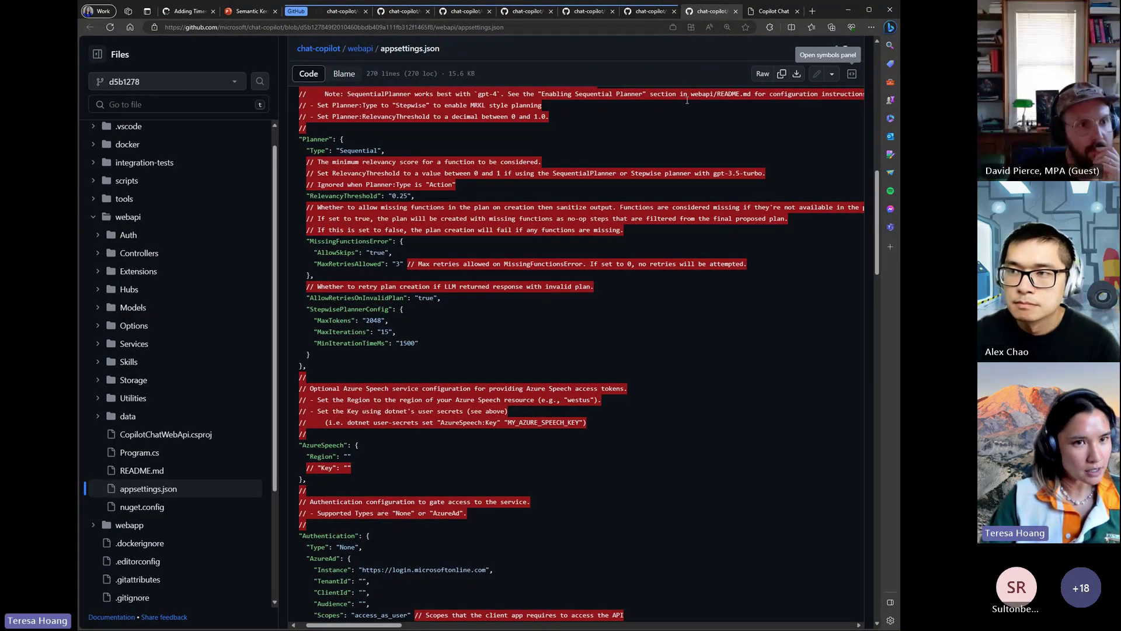
left_click(777, 11)
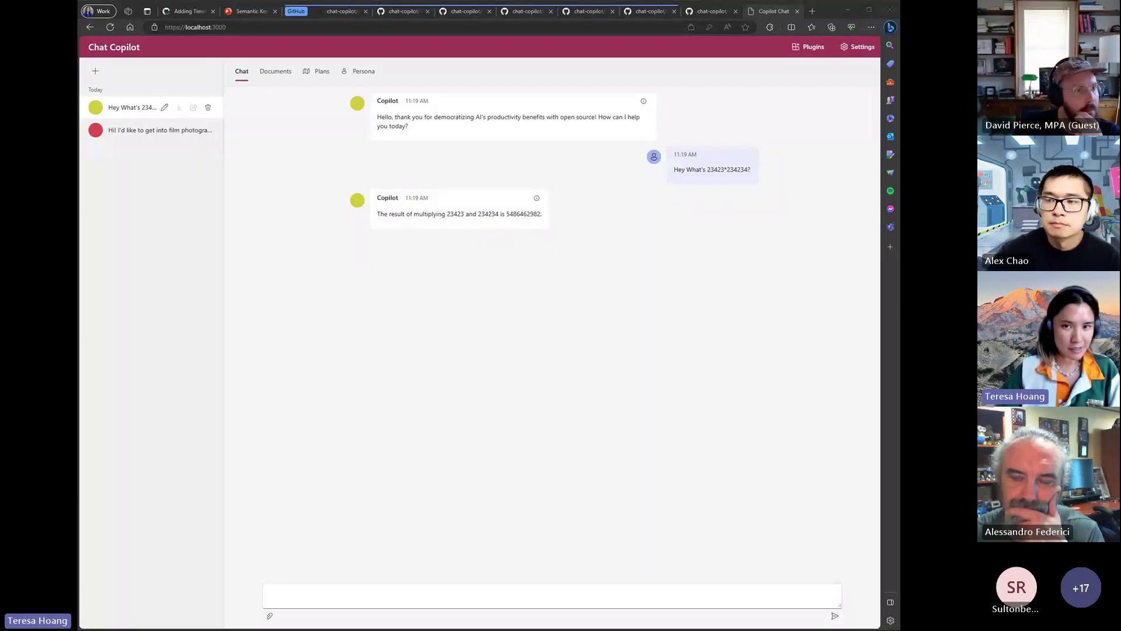
left_click(850, 45)
left_click(595, 357)
scroll(584, 362, "down", 4)
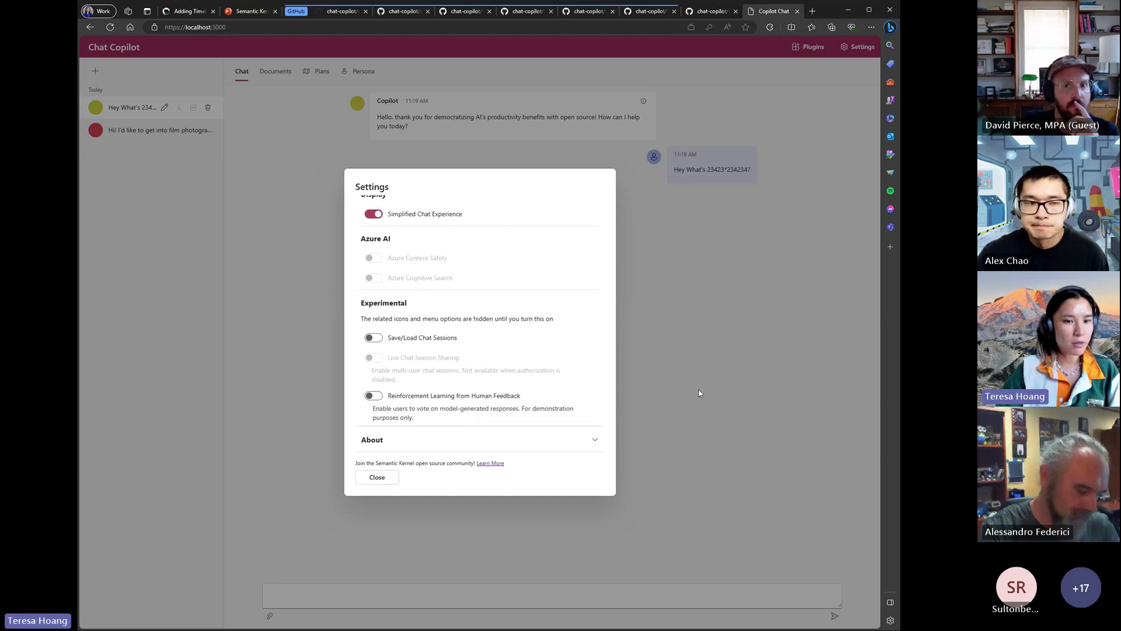
- Close the Settings dialog
left_click(379, 479)
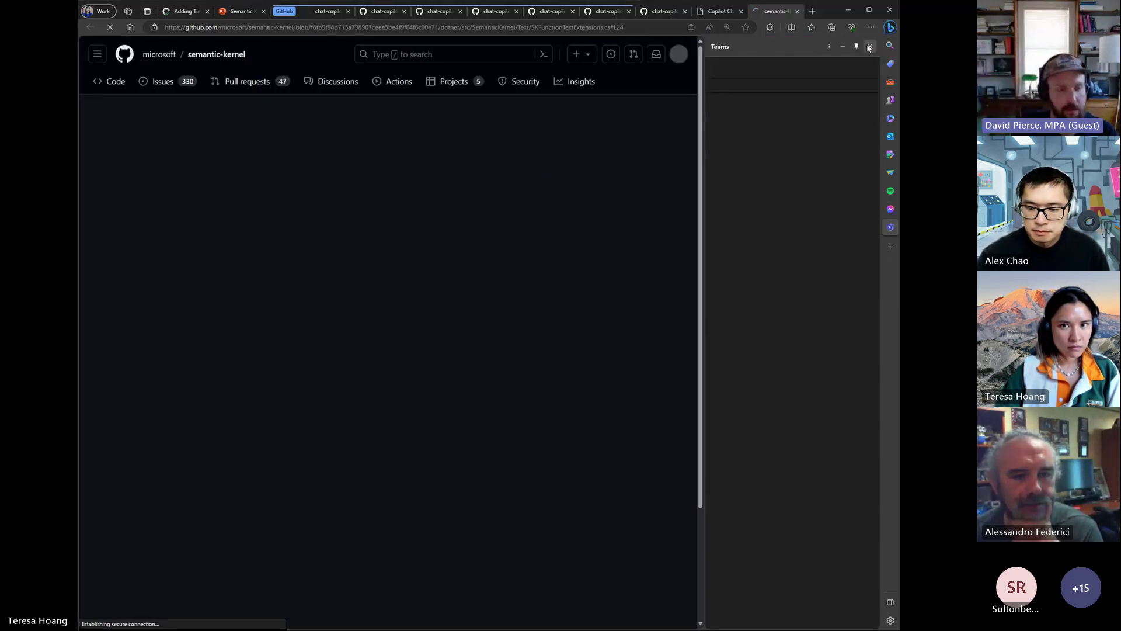
- Dismiss the Edge Teams side panel and return to the Chat Copilot multiplication chat
left_click(869, 48)
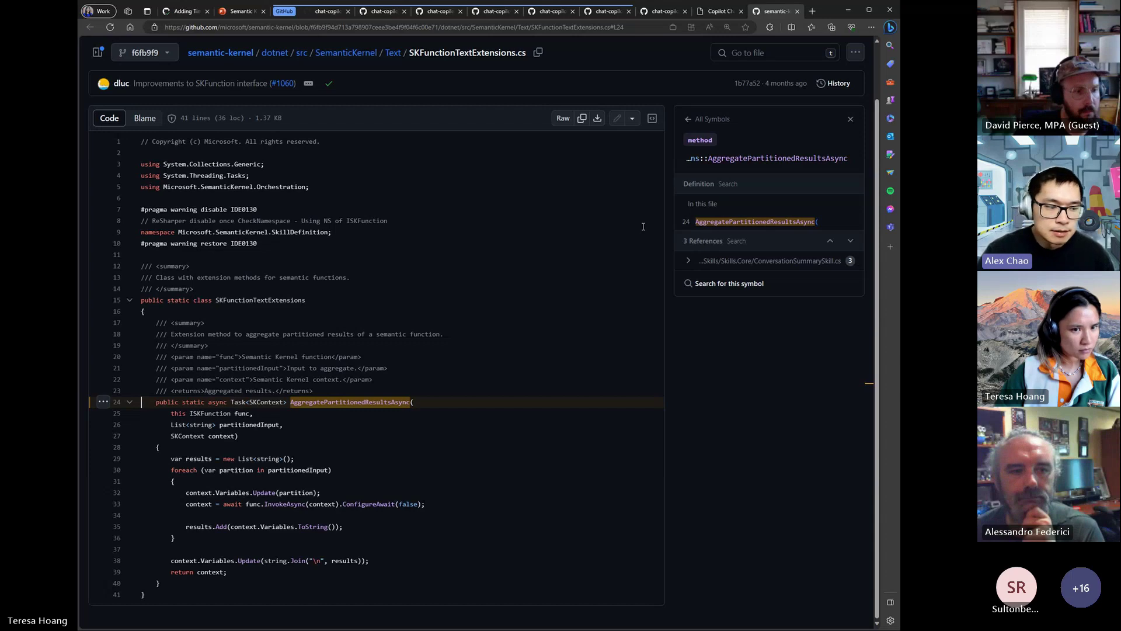
left_click(569, 360)
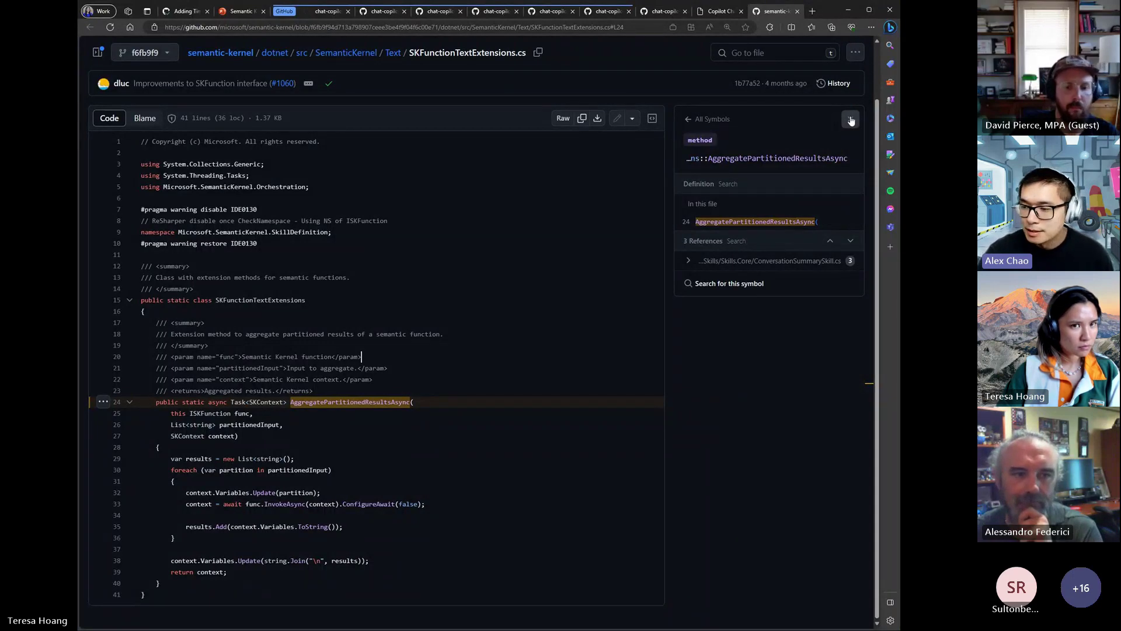
left_click(719, 11)
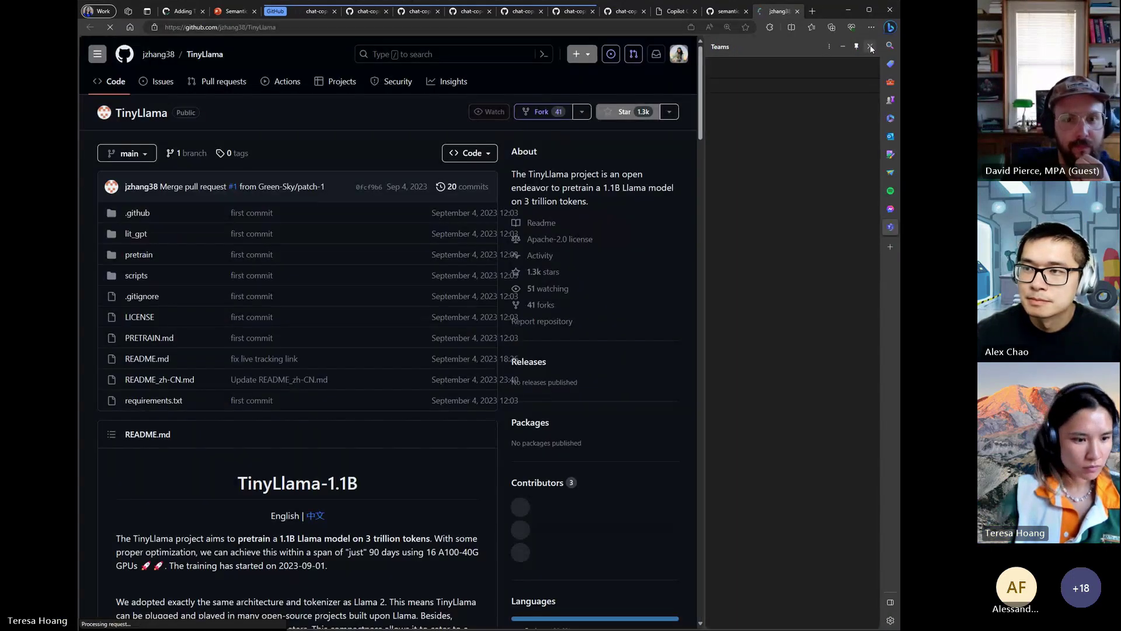
left_click(871, 46)
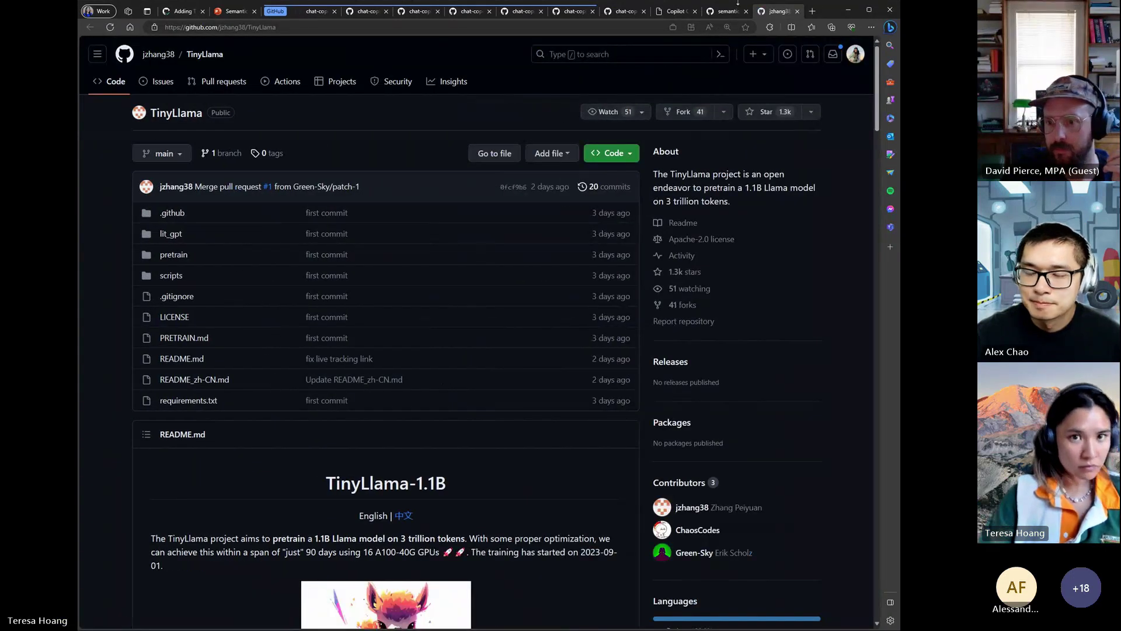
left_click(674, 11)
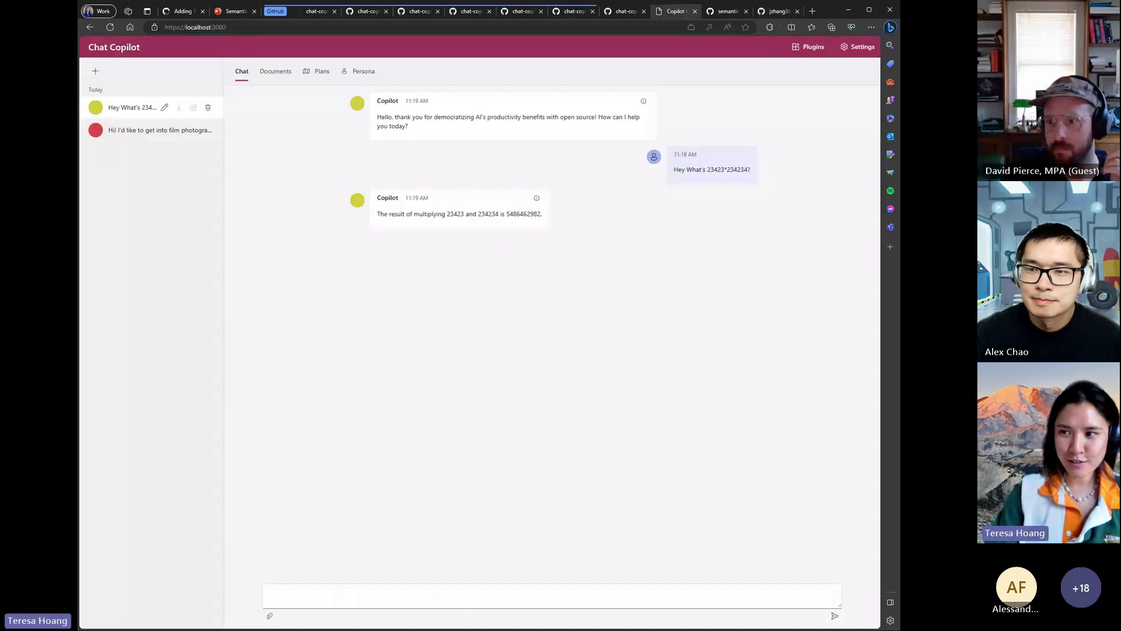
- Delete the 'Hey What's 23423…' multiplication chat and dismiss the deletion notification
left_click(208, 108)
left_click(555, 367)
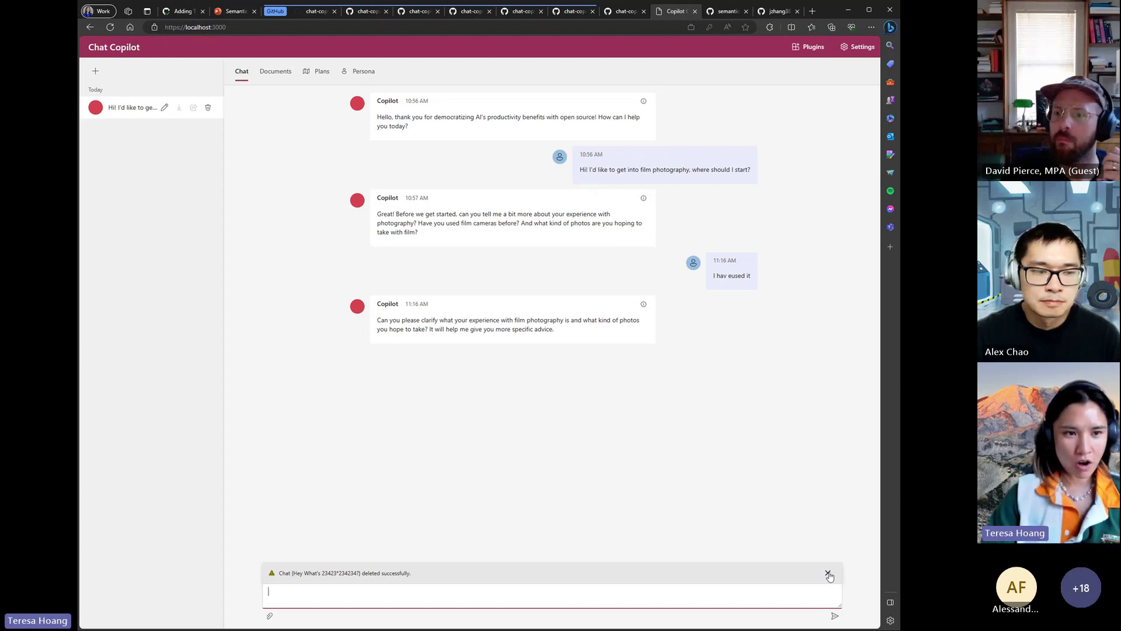
left_click(829, 574)
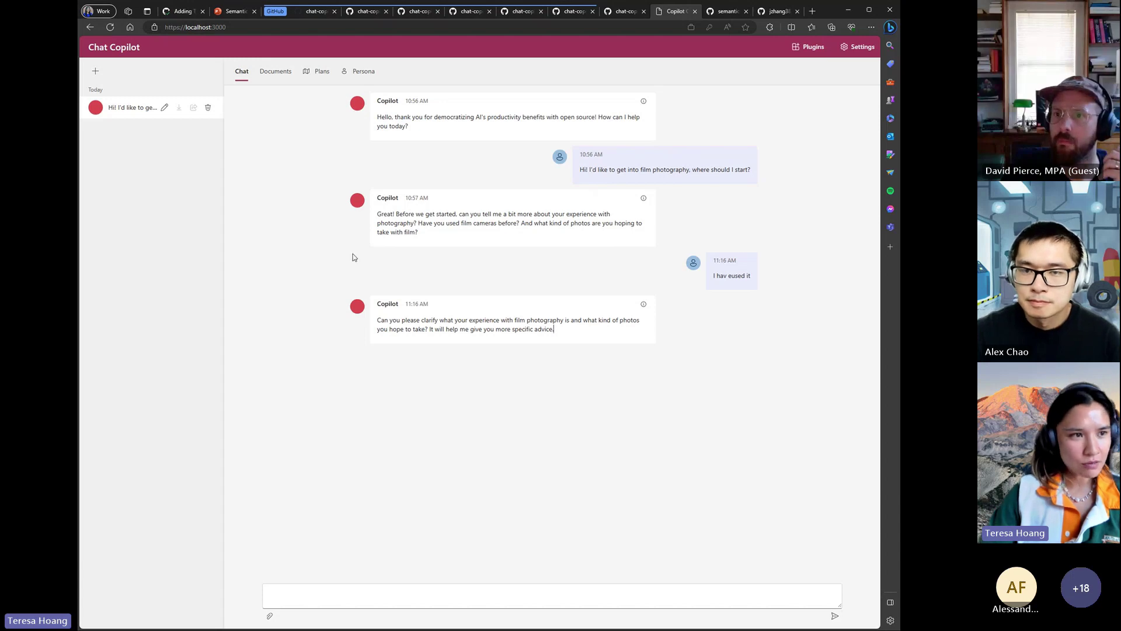
left_click(857, 48)
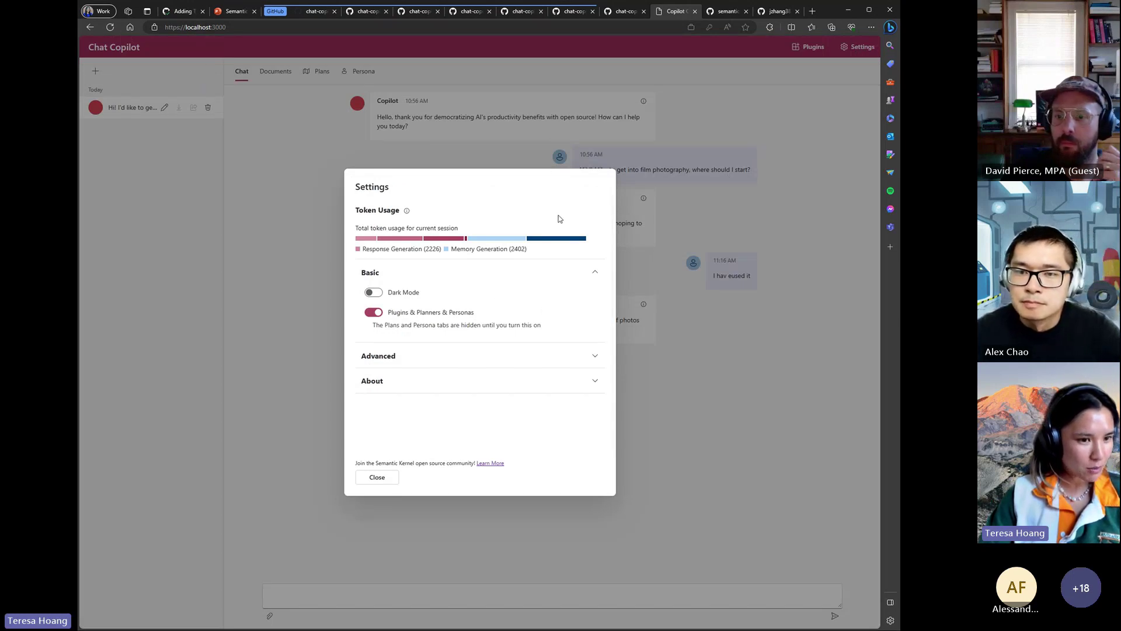
left_click(369, 484)
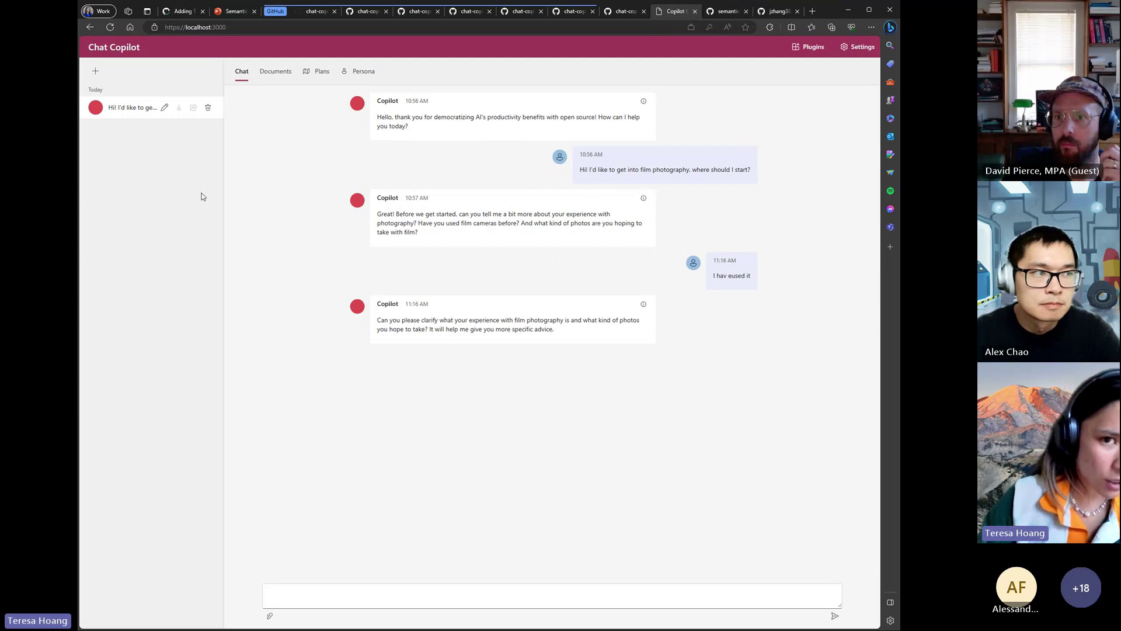
left_click(858, 46)
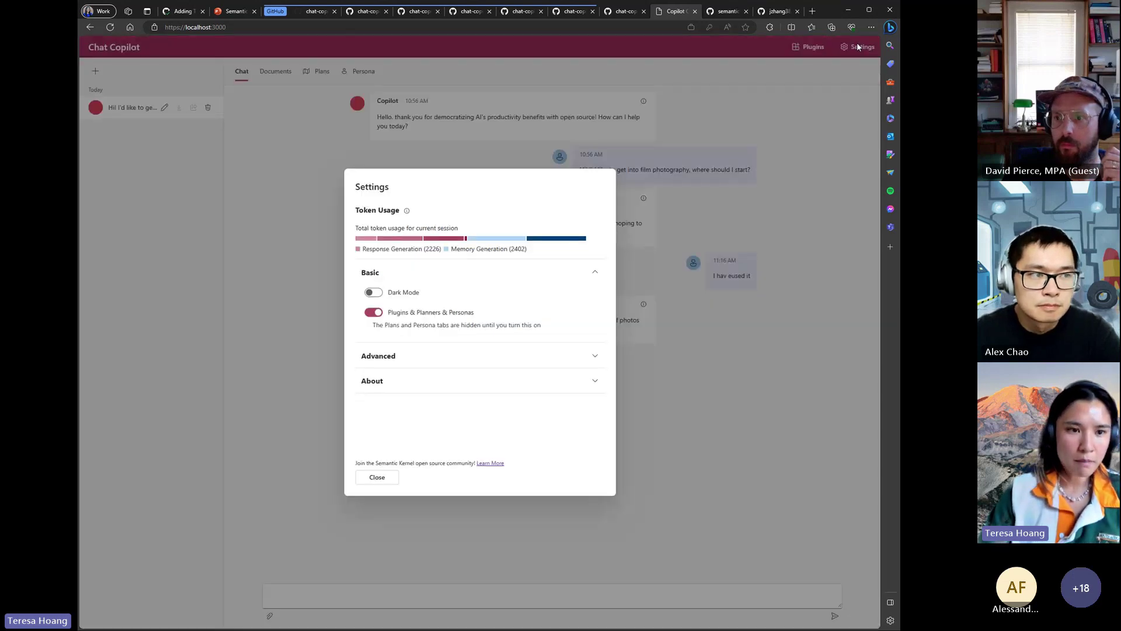
left_click(856, 45)
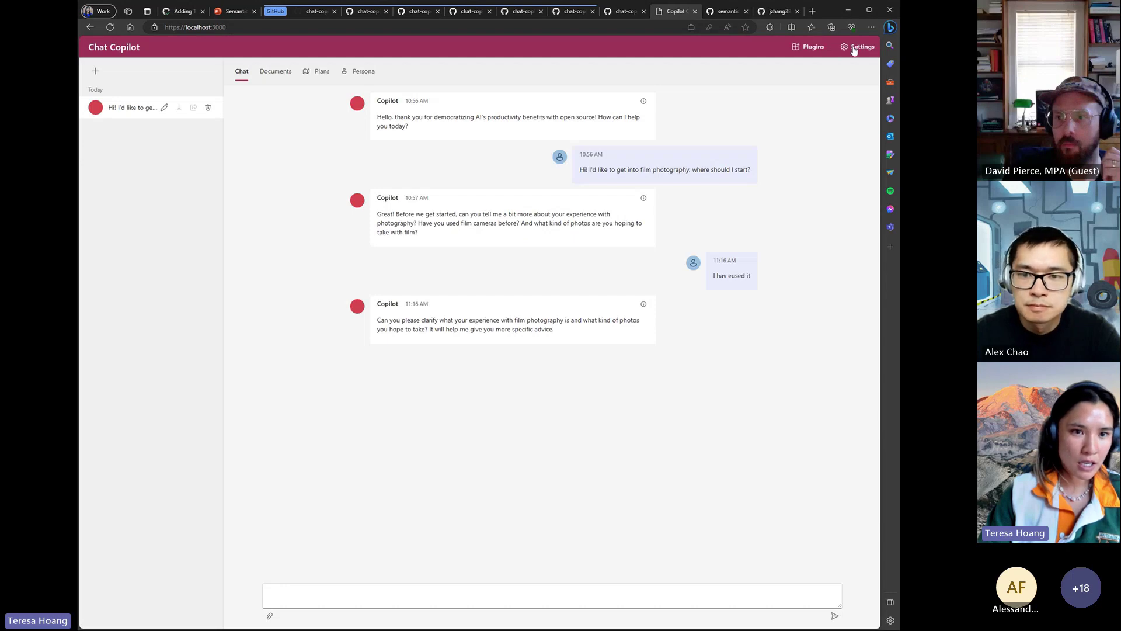
left_click(859, 48)
left_click(818, 47)
left_click(812, 46)
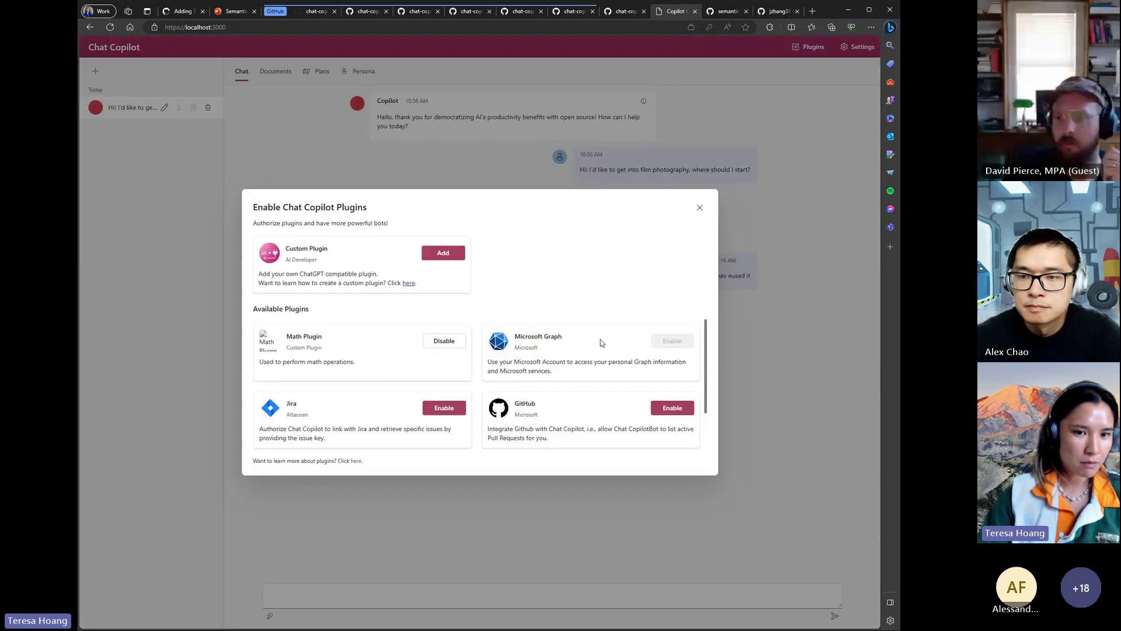
left_click(700, 208)
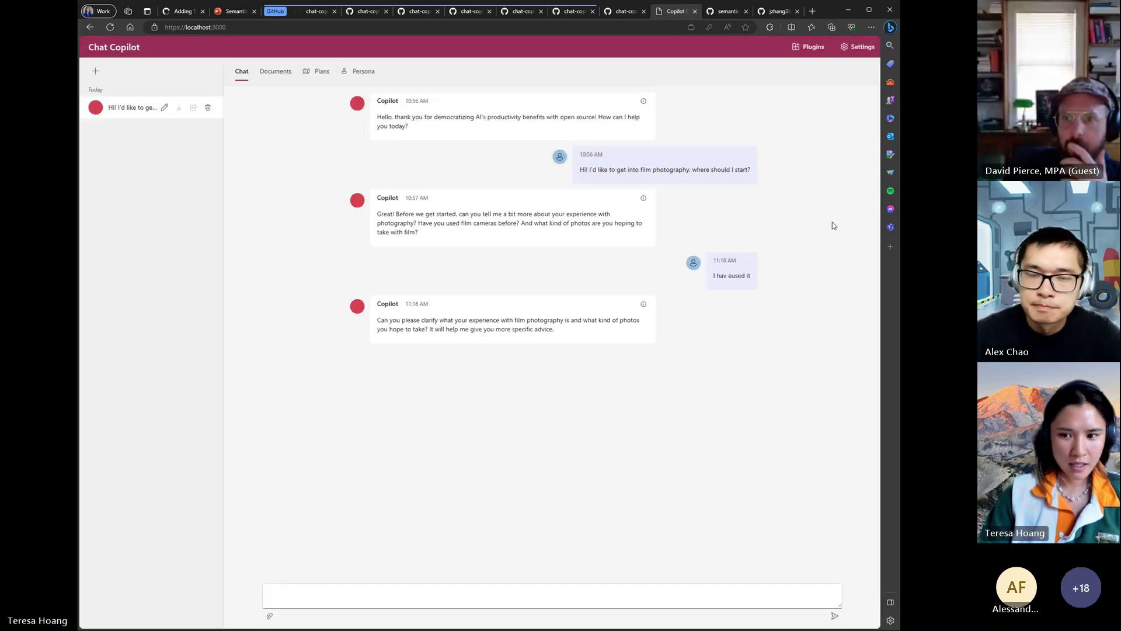